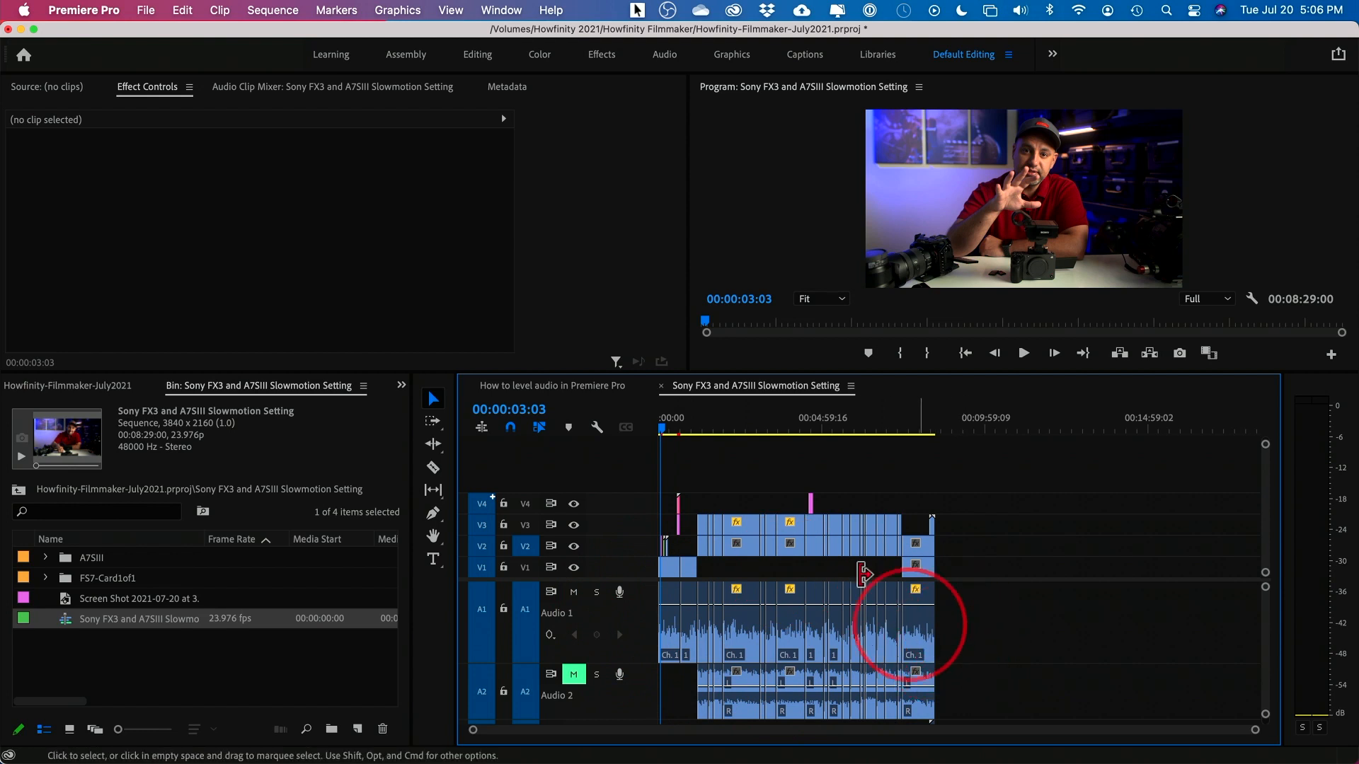
Open the Text window and show its transcript view for the slow-motion sequence.
left_click(499, 12)
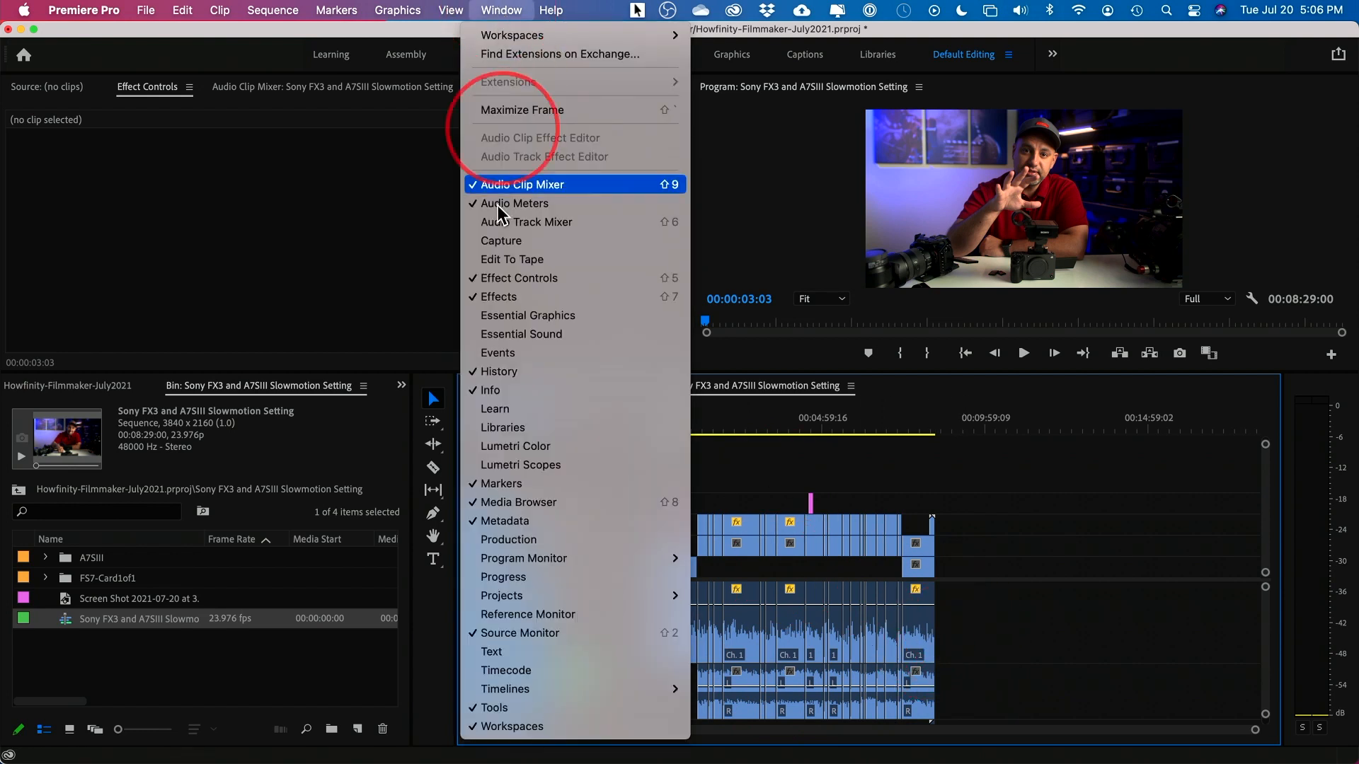
left_click(499, 652)
left_click_drag(372, 78, 500, 85)
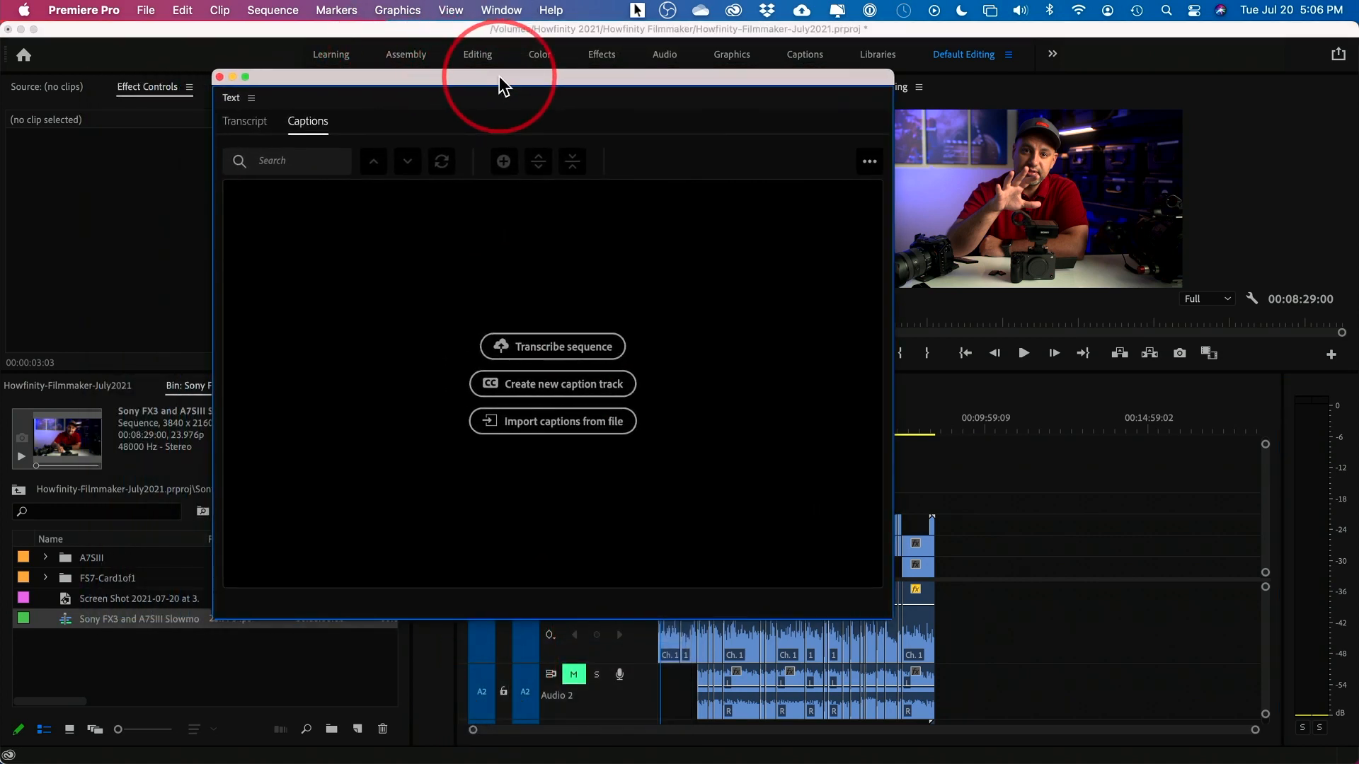
left_click(251, 129)
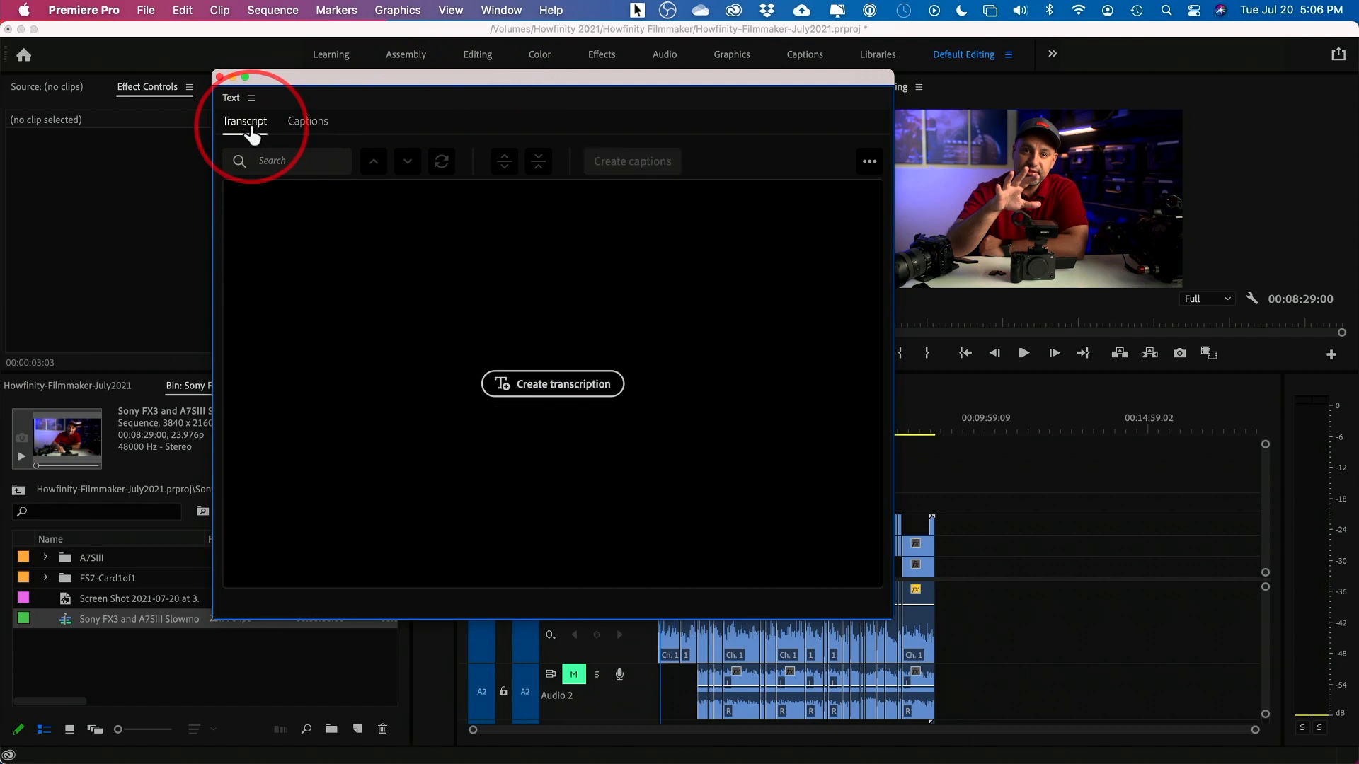
left_click(313, 127)
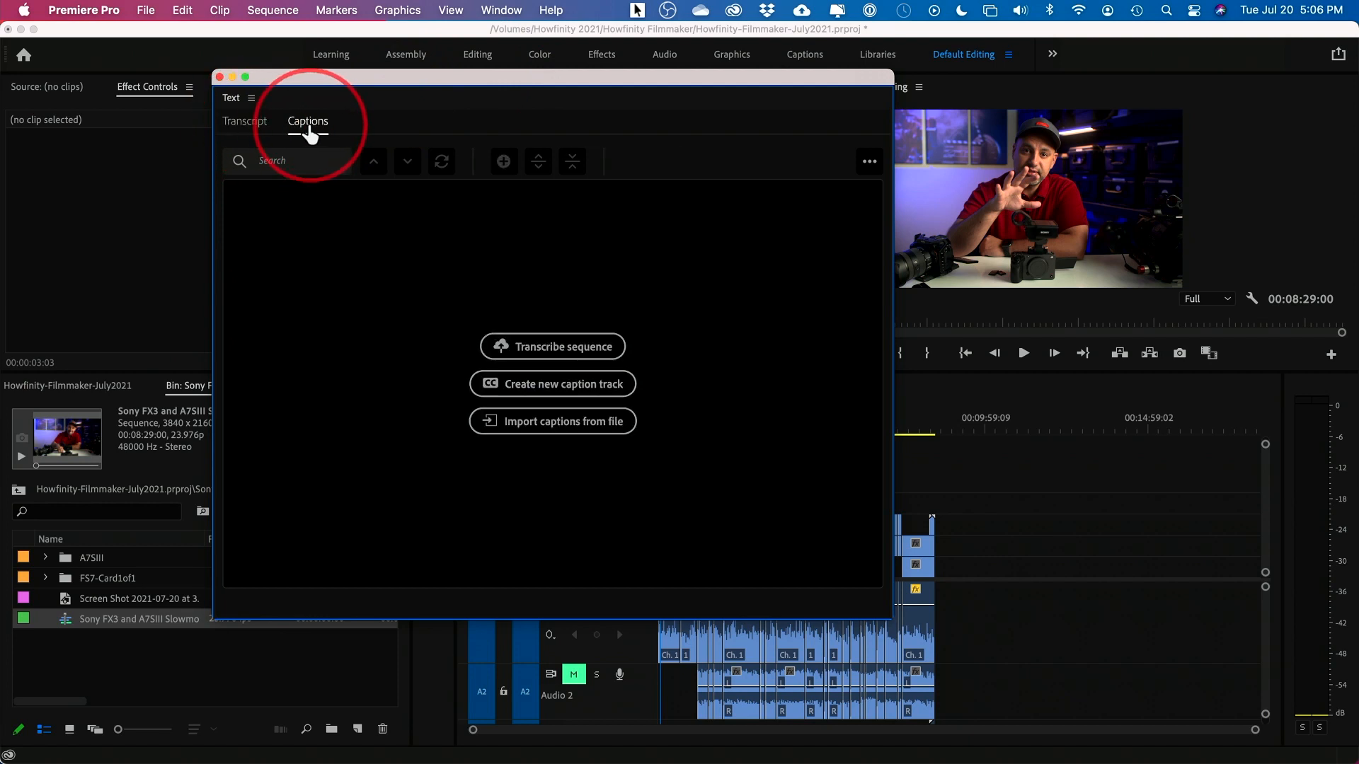
left_click(246, 127)
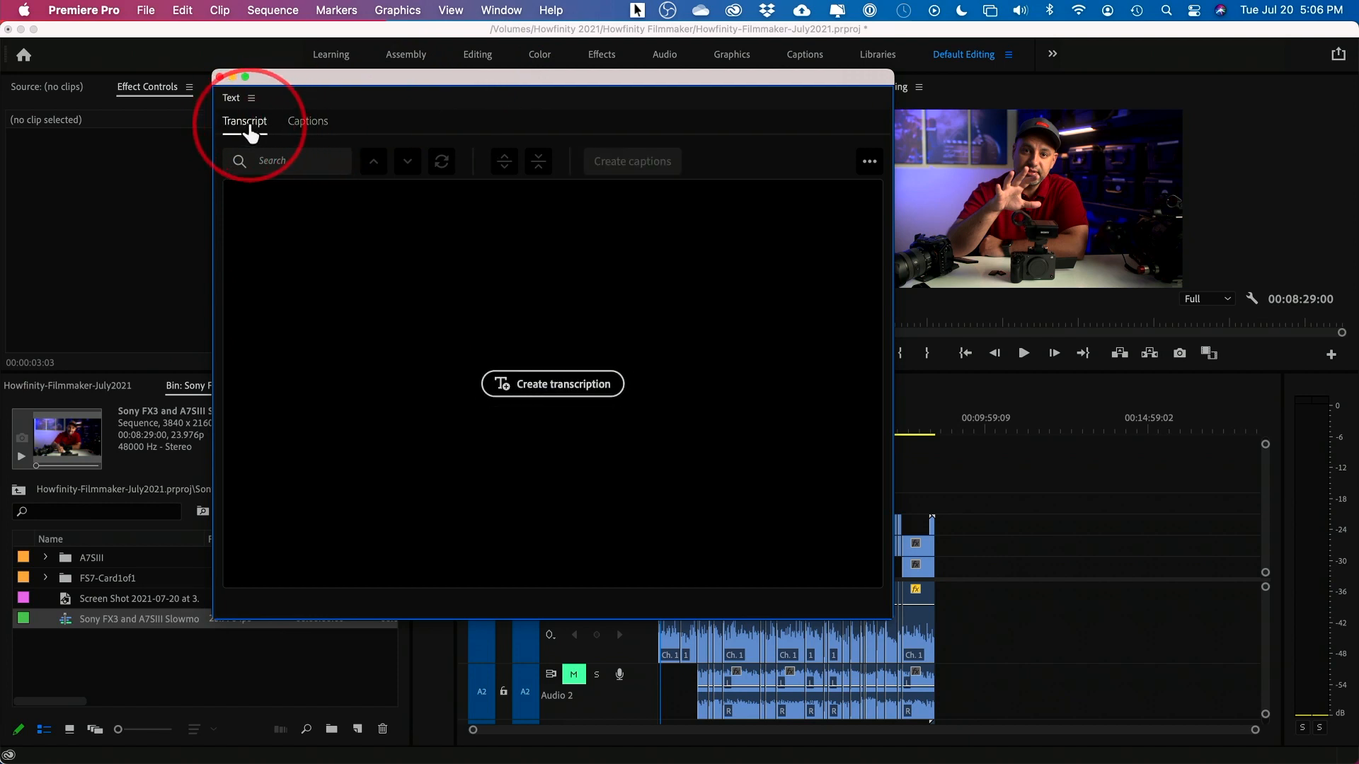
Transcribe the sequence from the Audio 1 track, with English as the language.
left_click(571, 392)
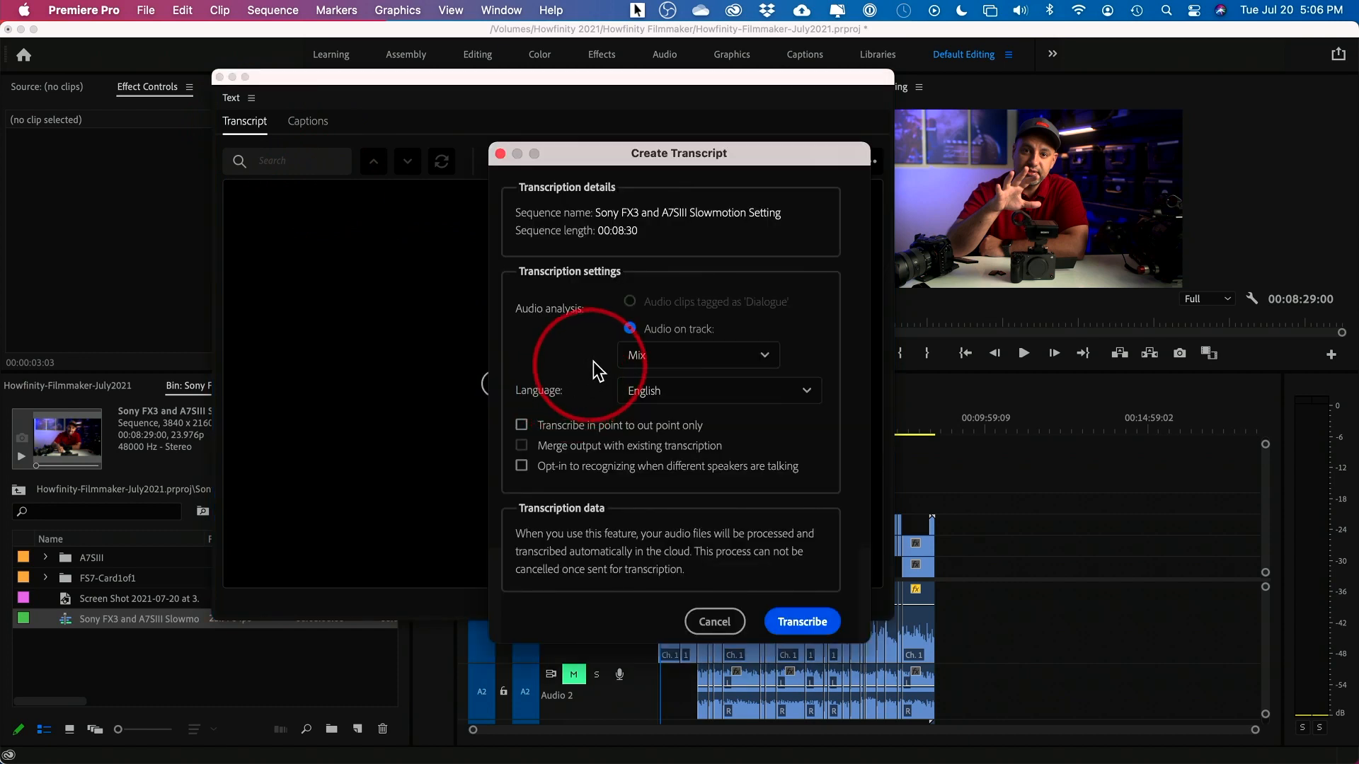
left_click(644, 356)
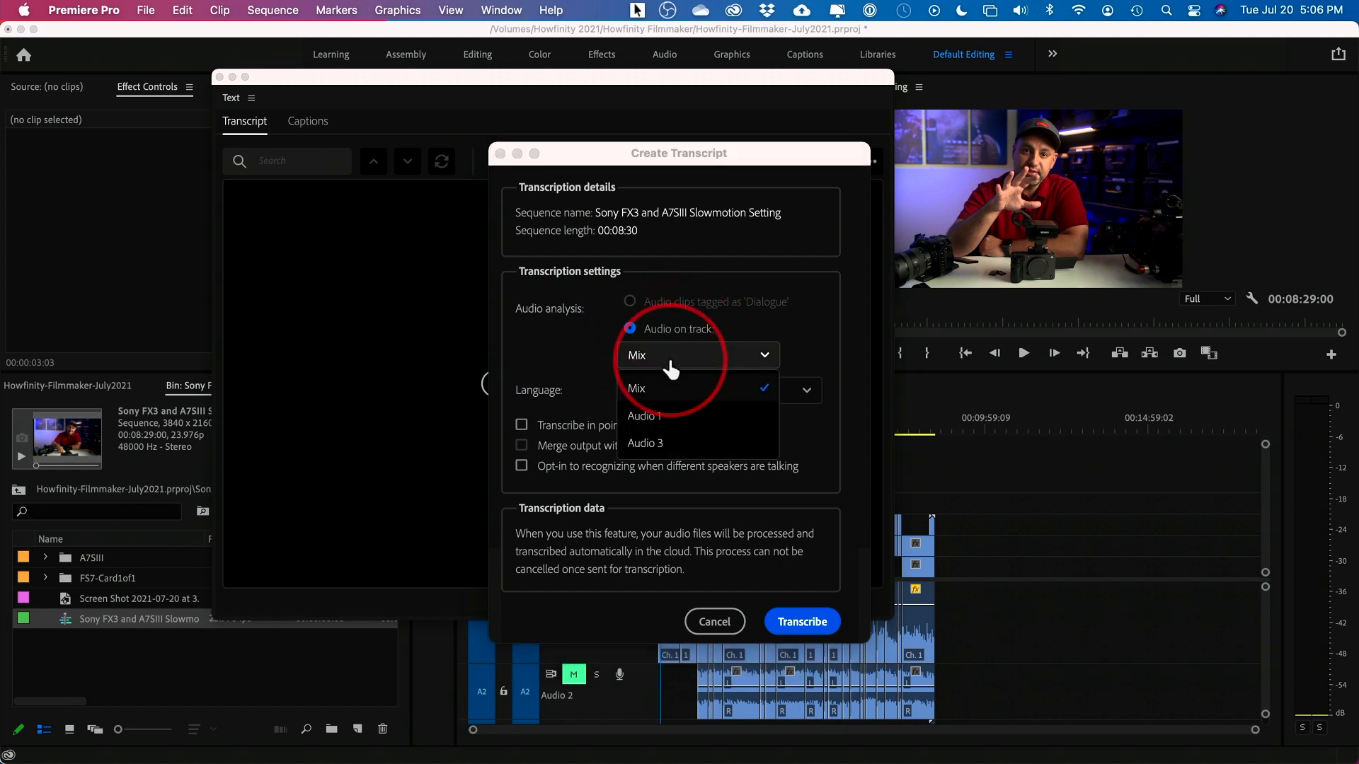
left_click(647, 417)
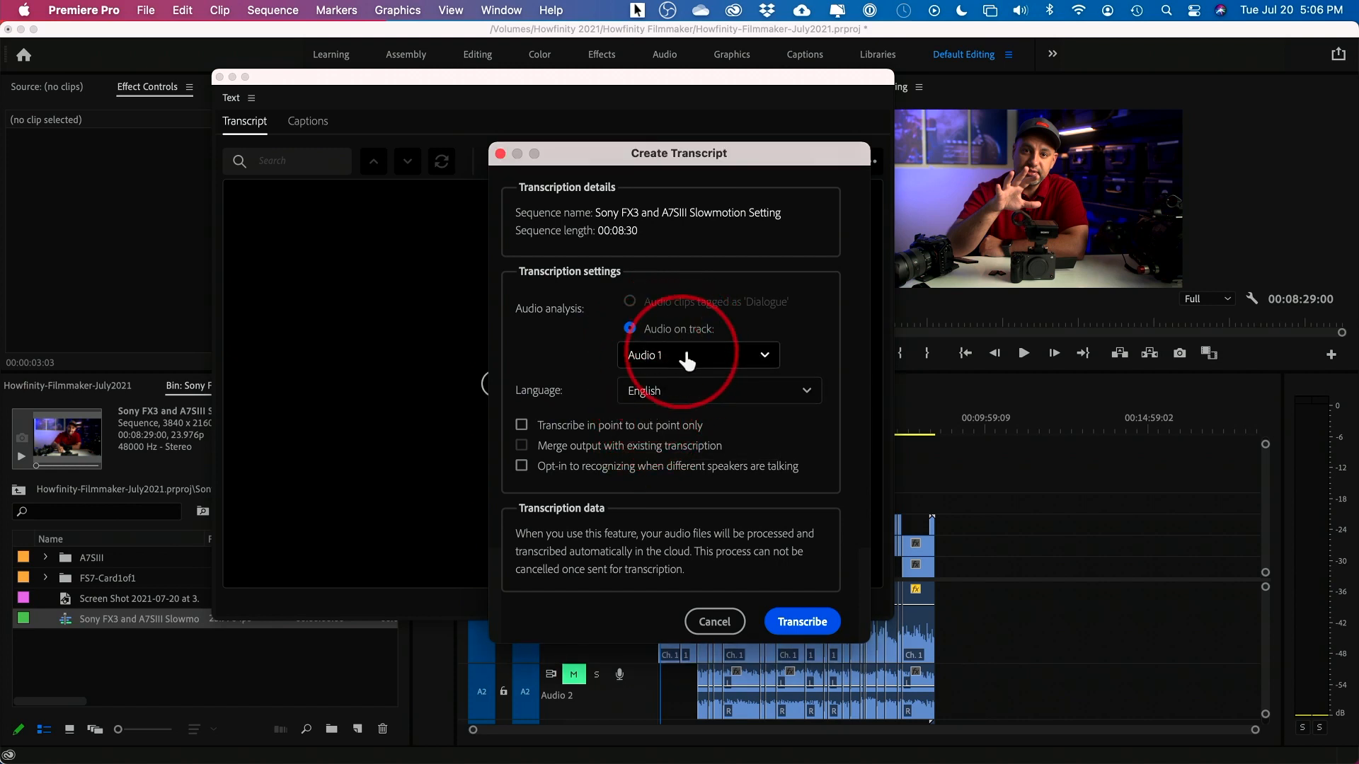
left_click(719, 391)
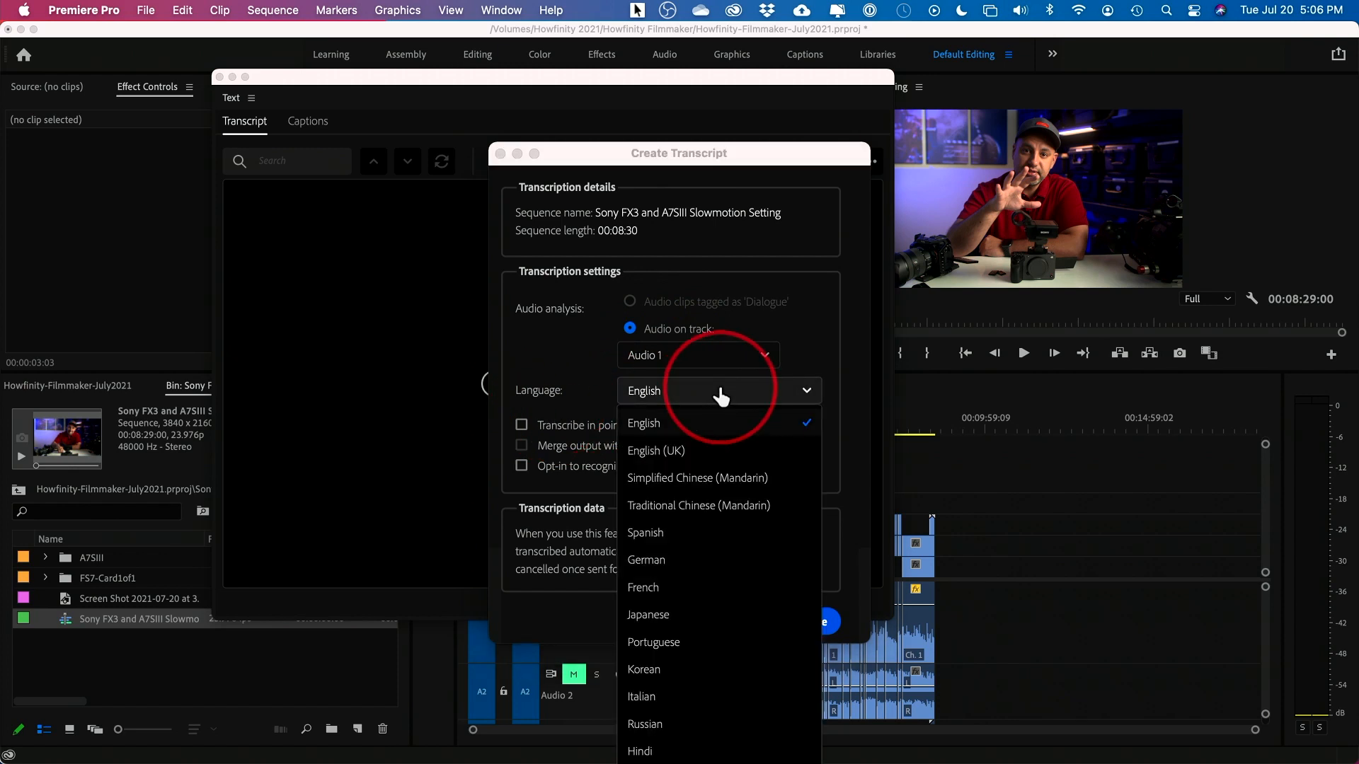
left_click(720, 393)
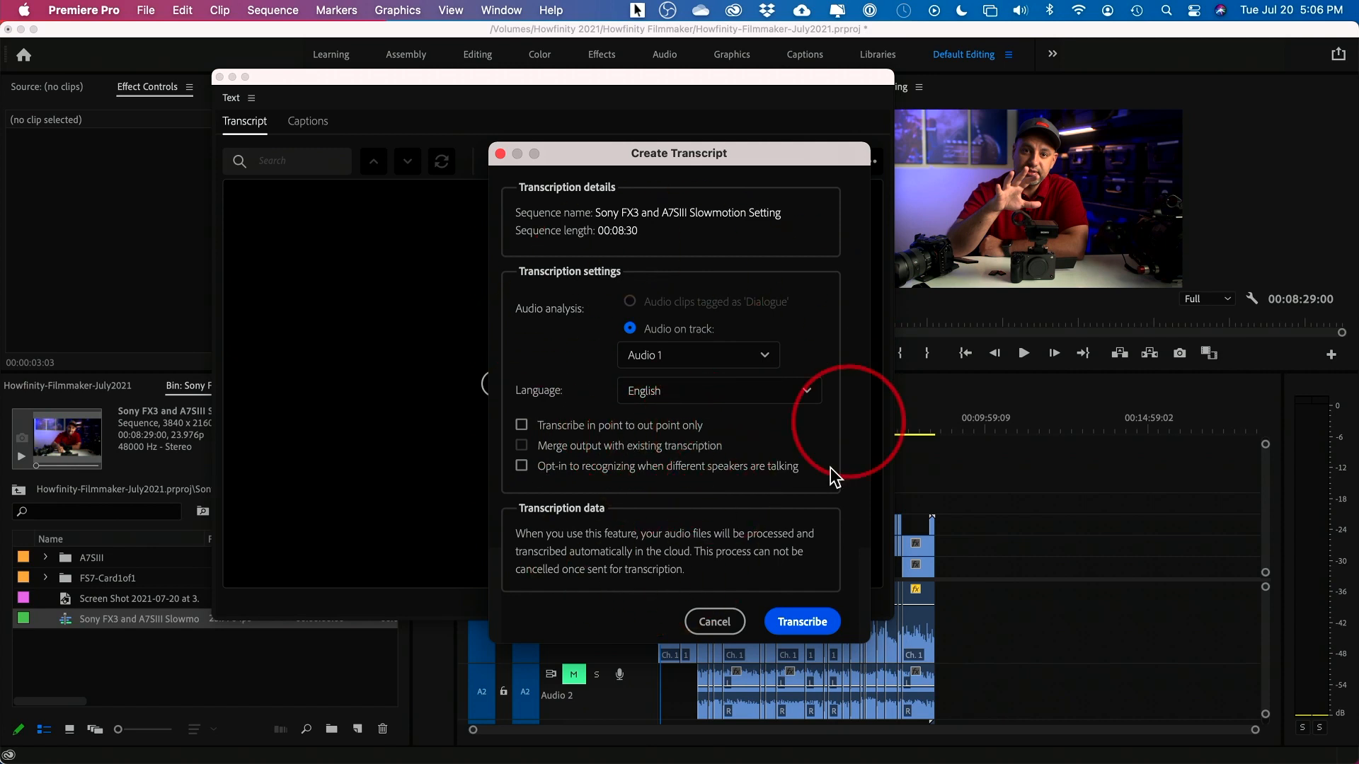
left_click(793, 623)
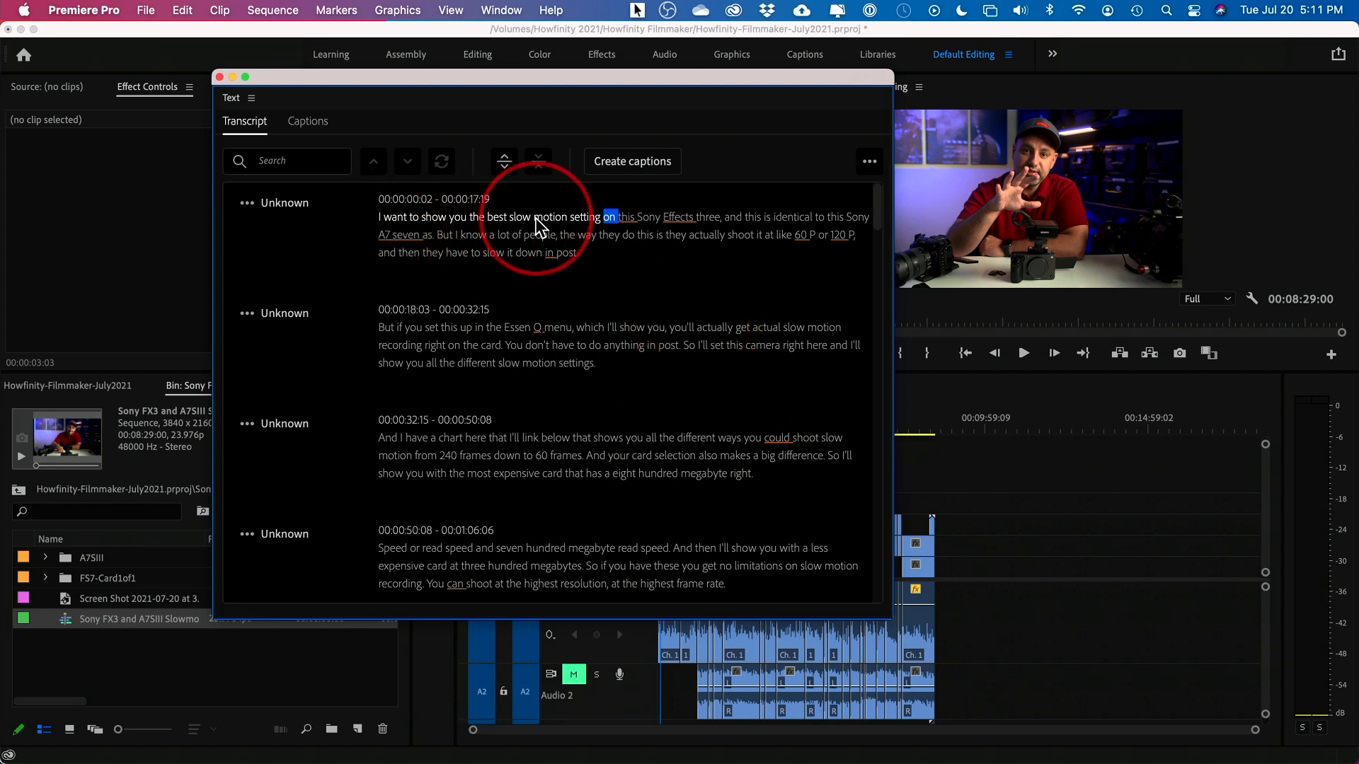
Play the transcript from its first line and look through the whole text for transcription errors.
left_click(387, 218)
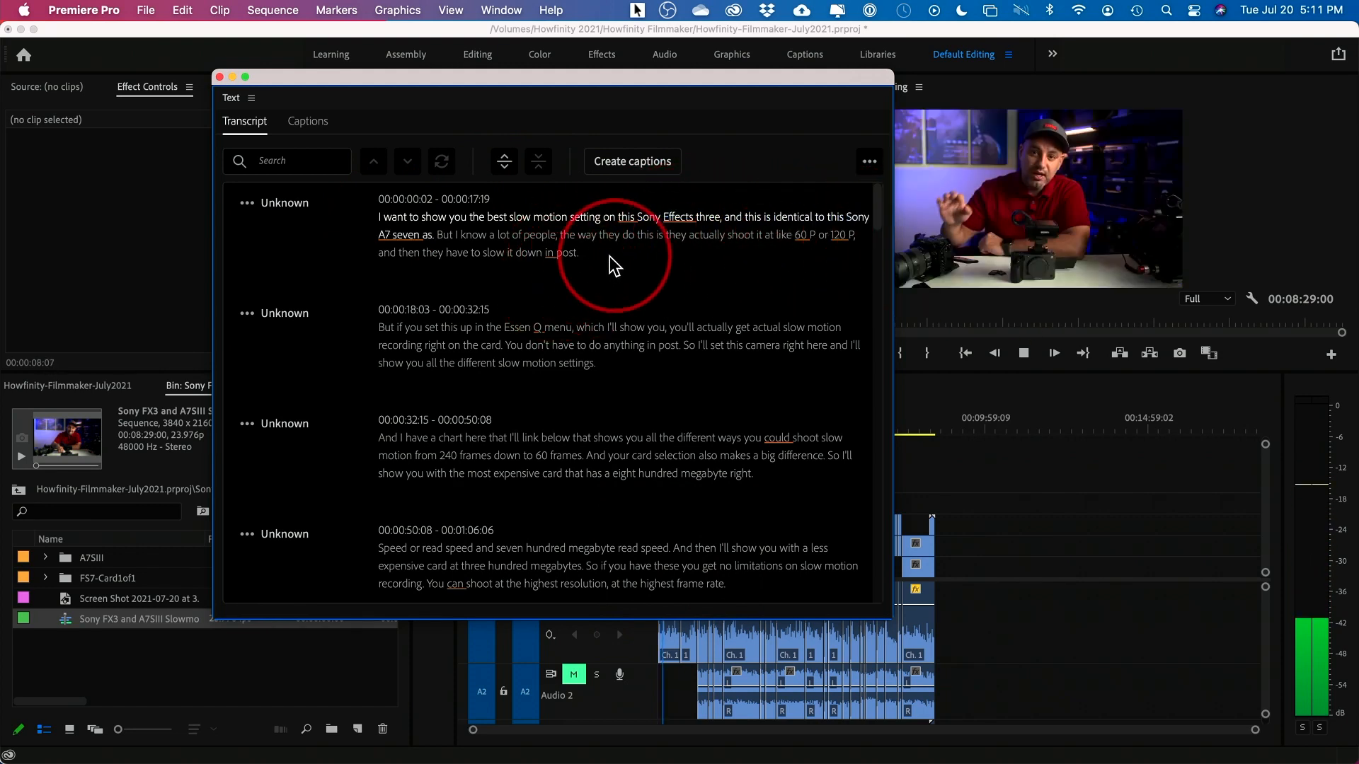
key("space")
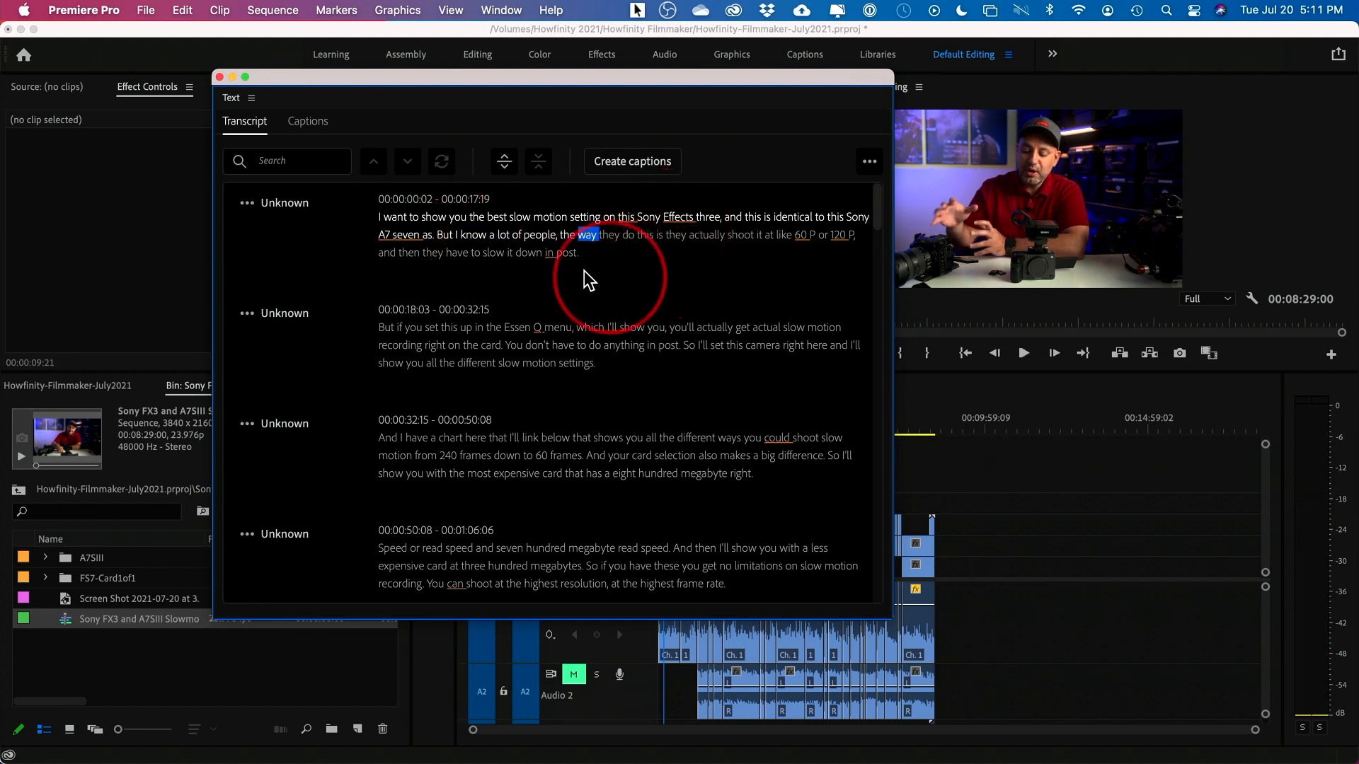
scroll(669, 283, "down", 5)
scroll(672, 291, "down", 15)
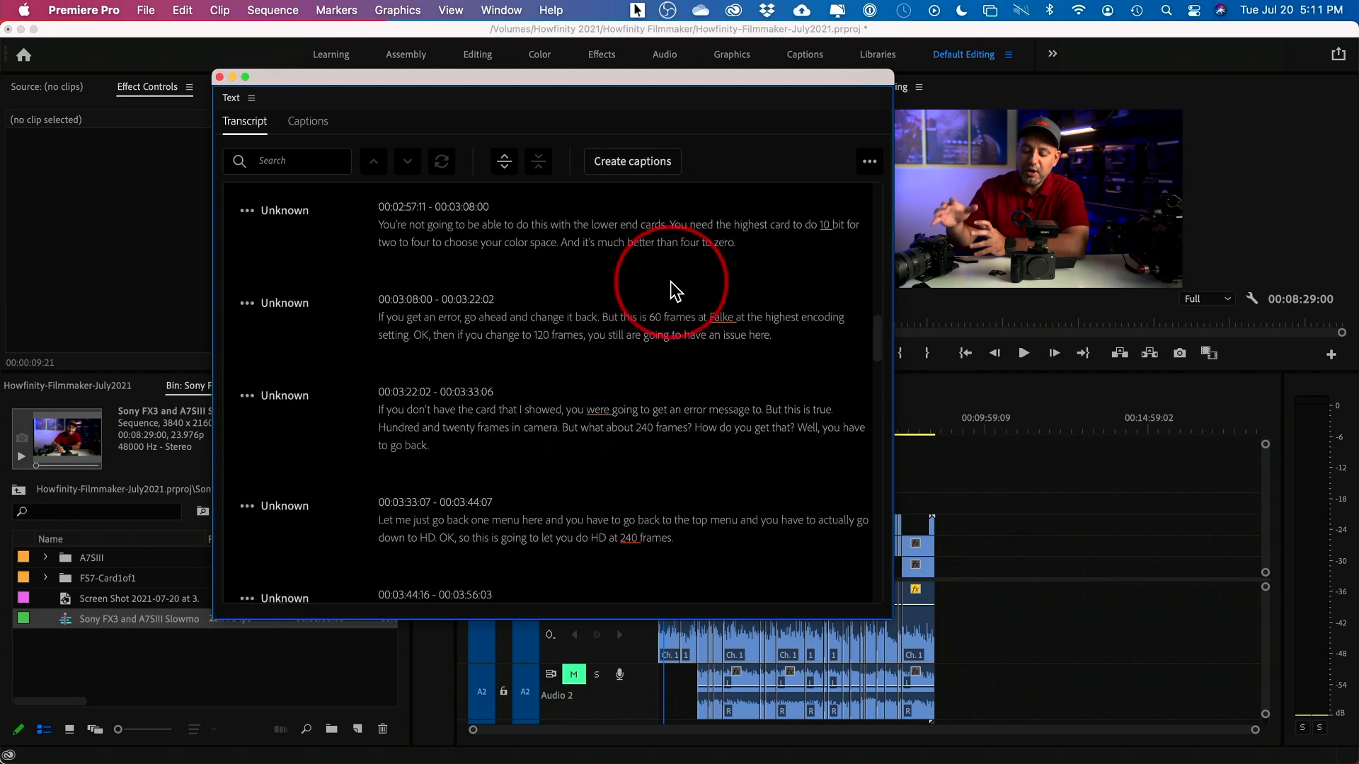
scroll(671, 281, "down", 20)
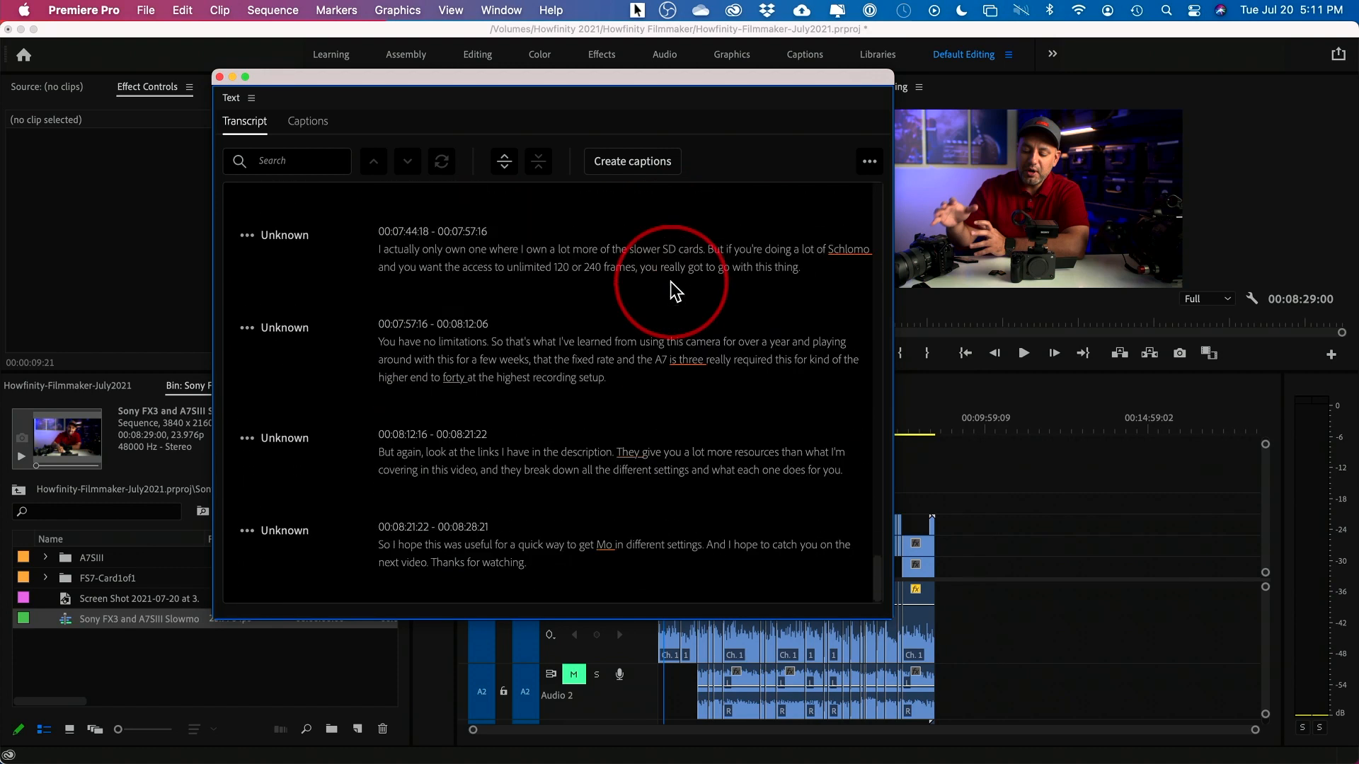
scroll(709, 250, "up", 20)
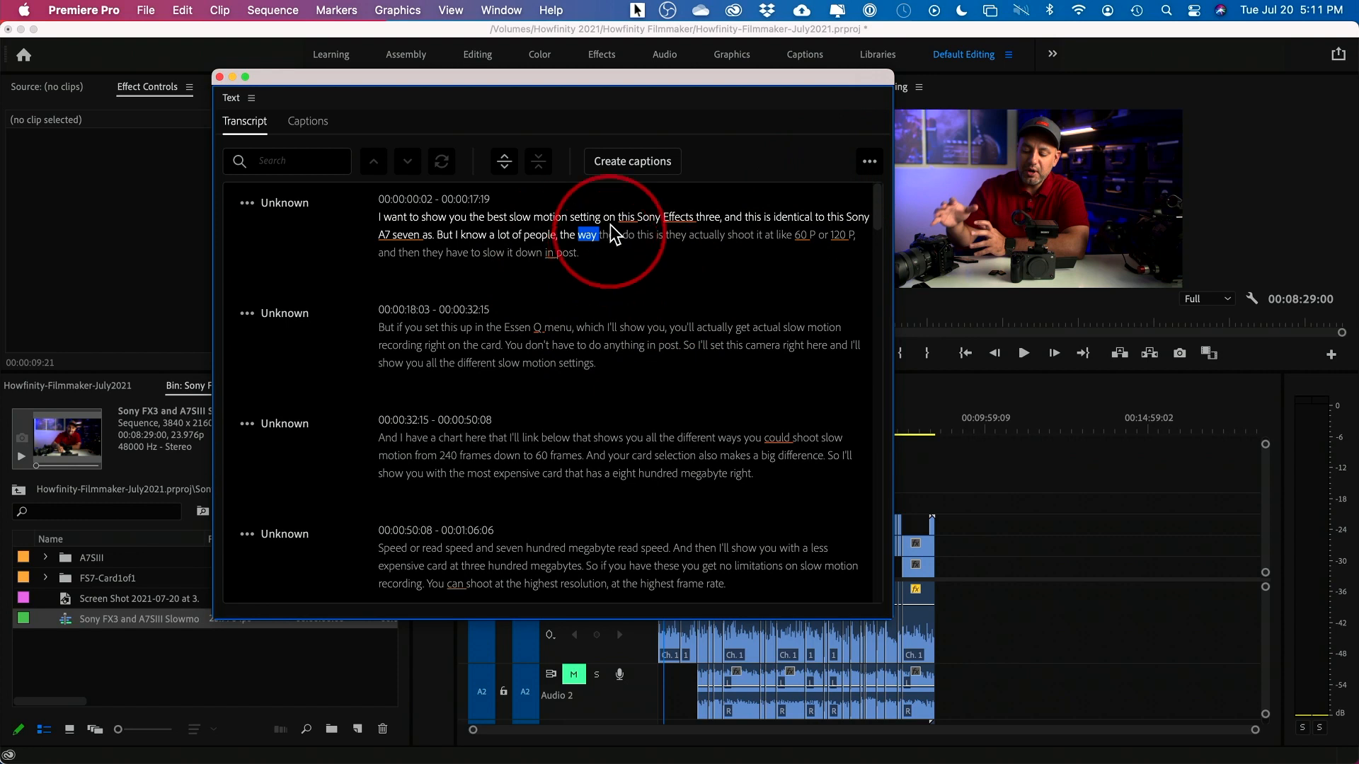
Create captions from the sequence transcript with the Subtitle Default preset, Subtitle format, no style and double lines.
left_click(637, 163)
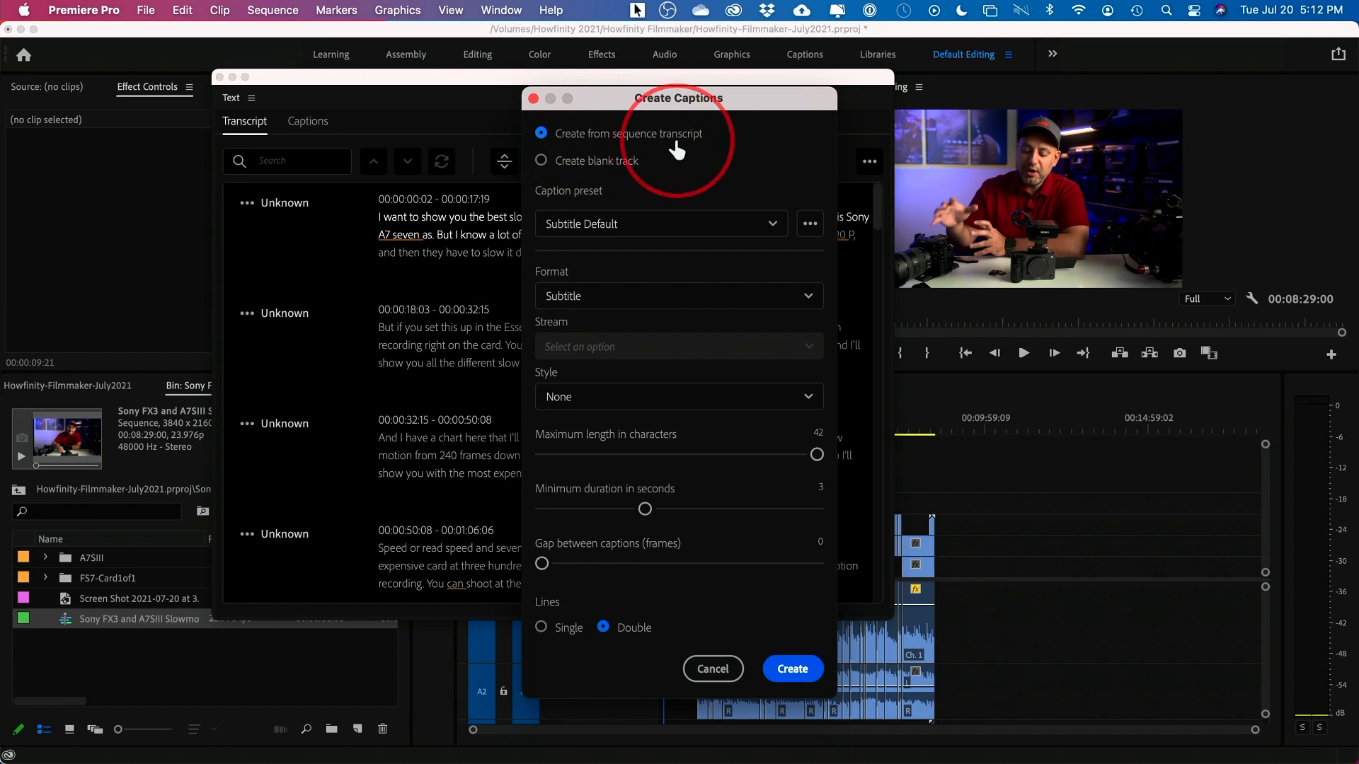
left_click(597, 223)
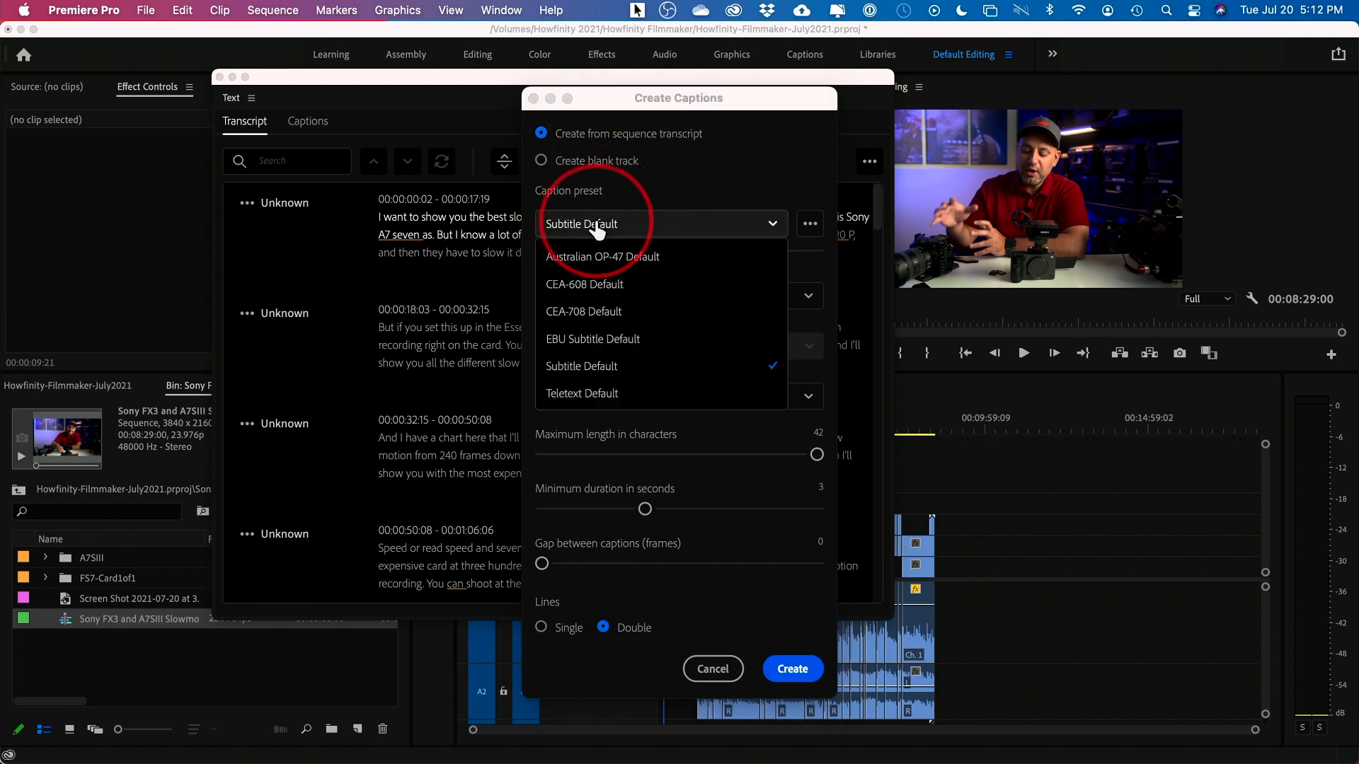
left_click(590, 363)
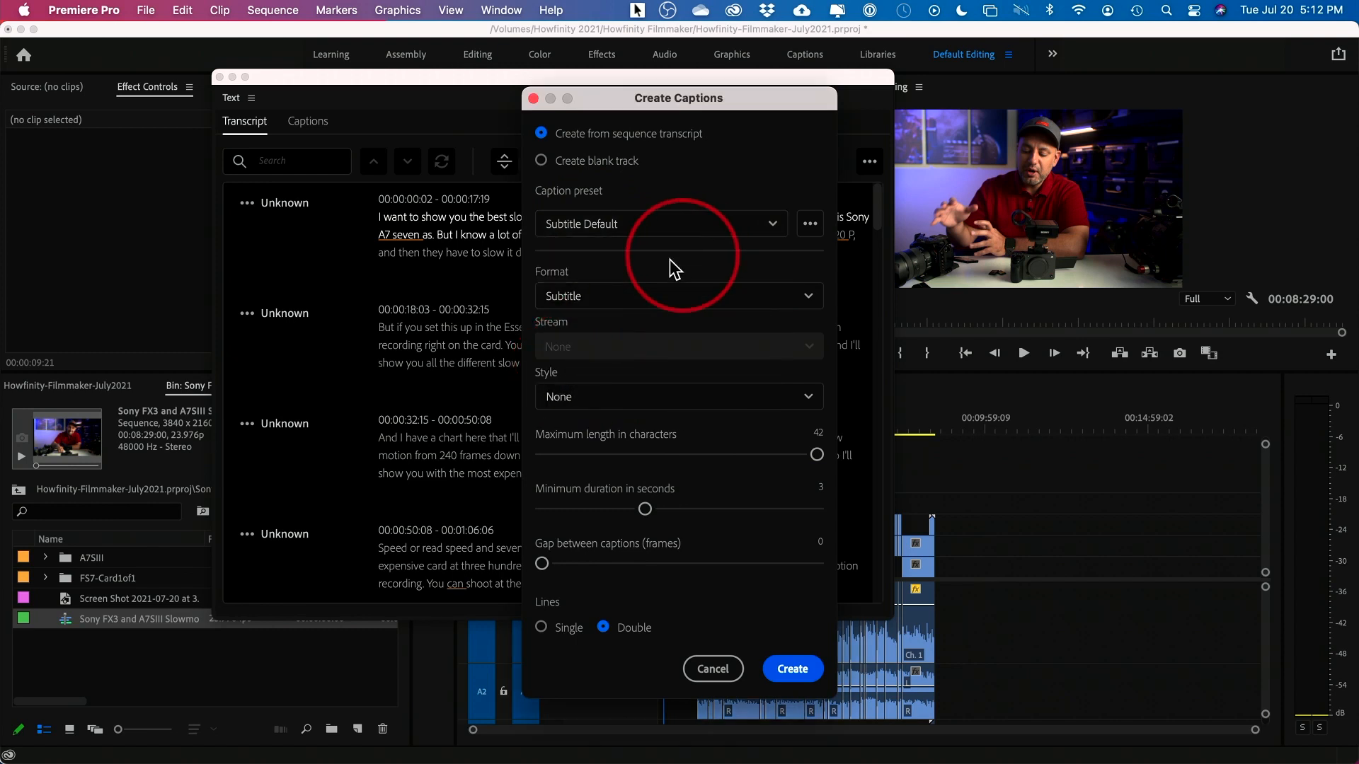
left_click(603, 296)
left_click(604, 299)
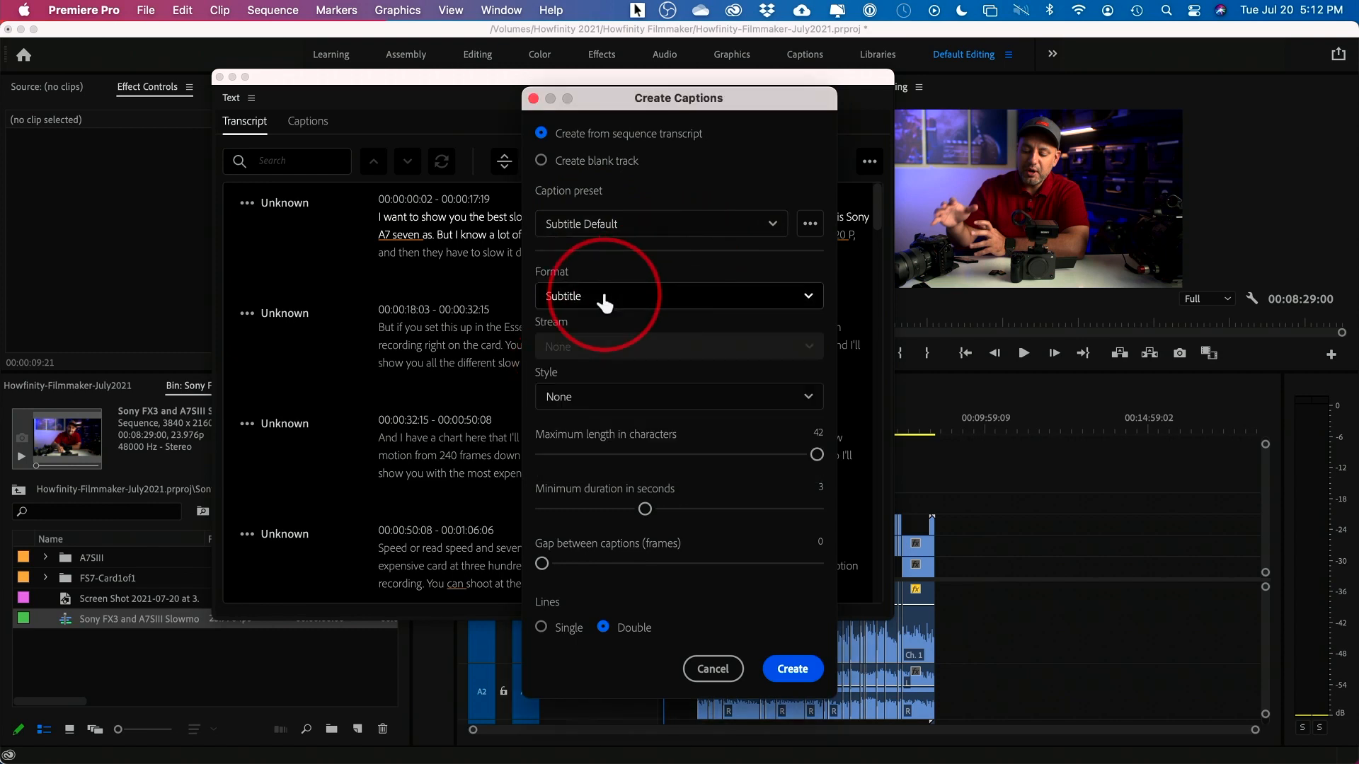
left_click(592, 400)
left_click(593, 398)
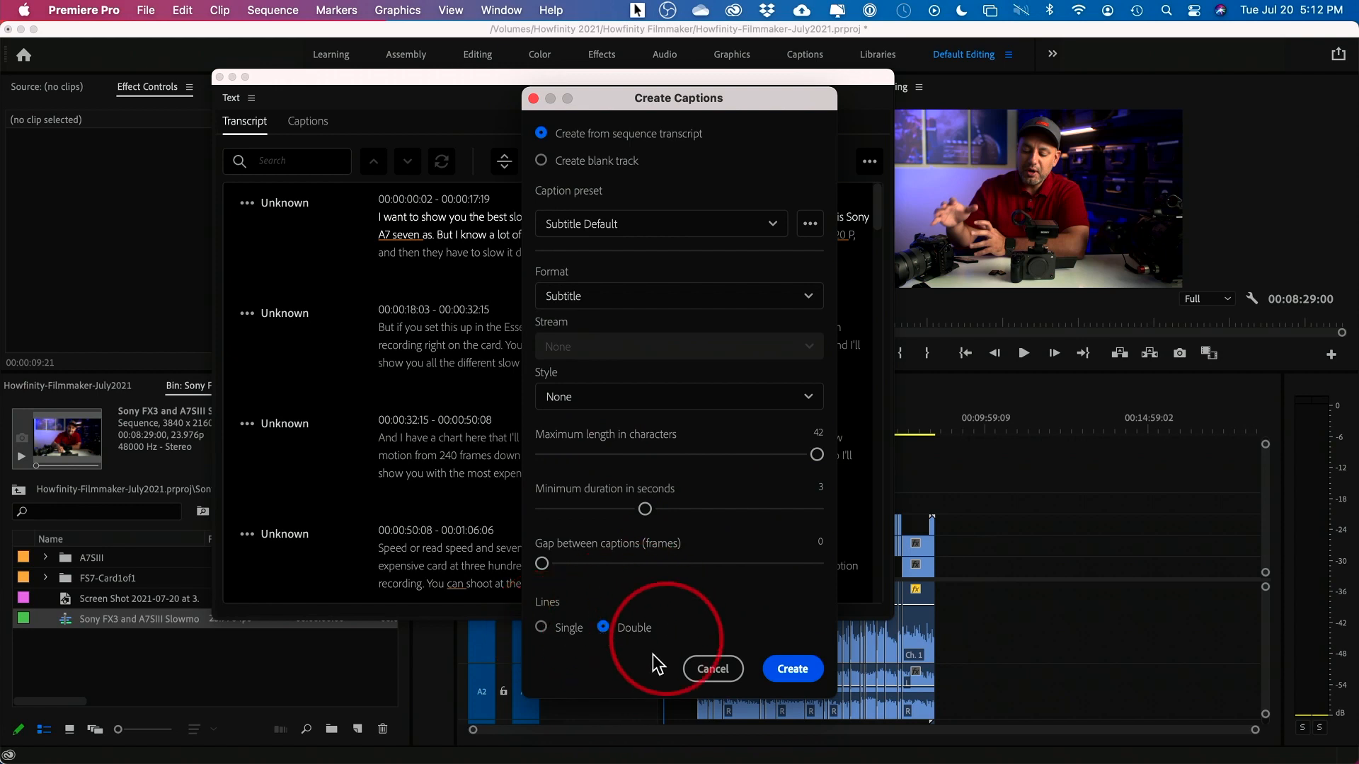
left_click(789, 670)
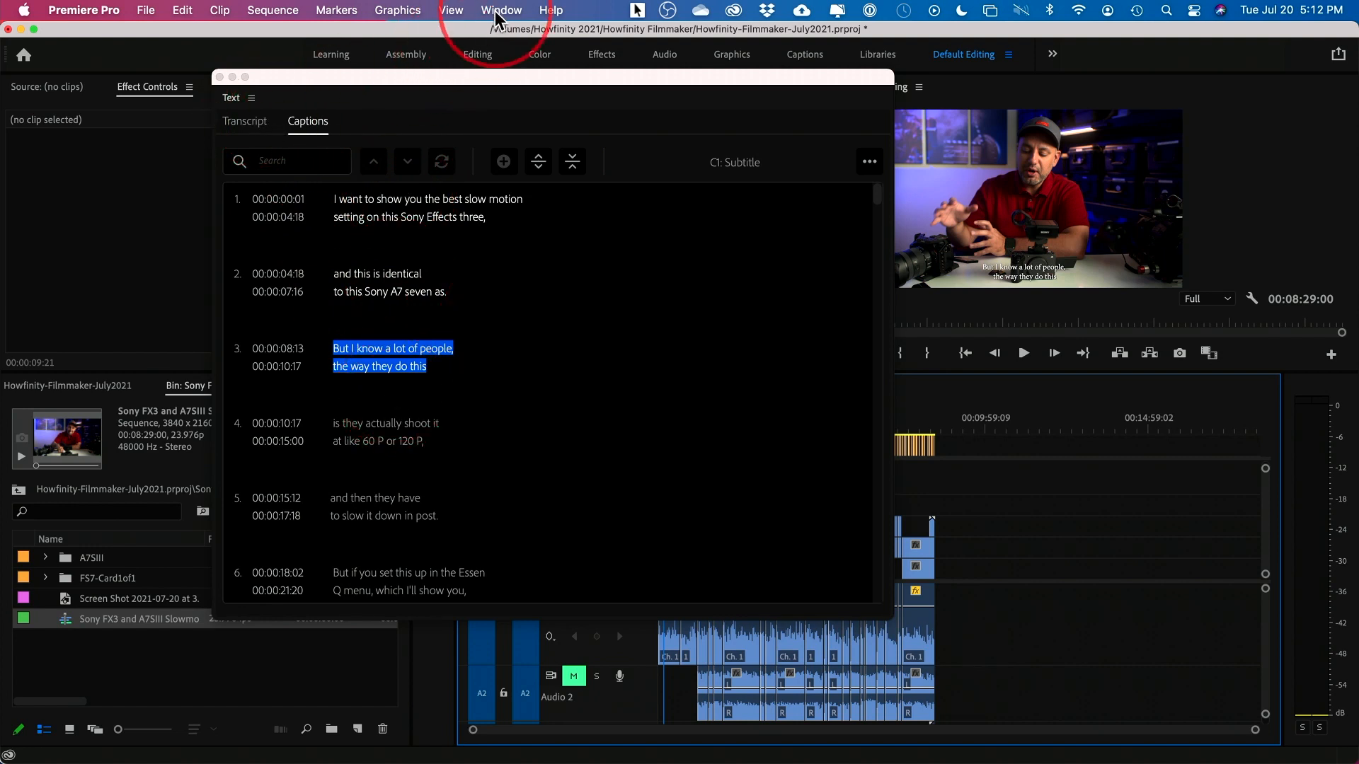
Close the Text window and scrub through the opening captions on the subtitle track to examine their timing and look.
left_click(220, 76)
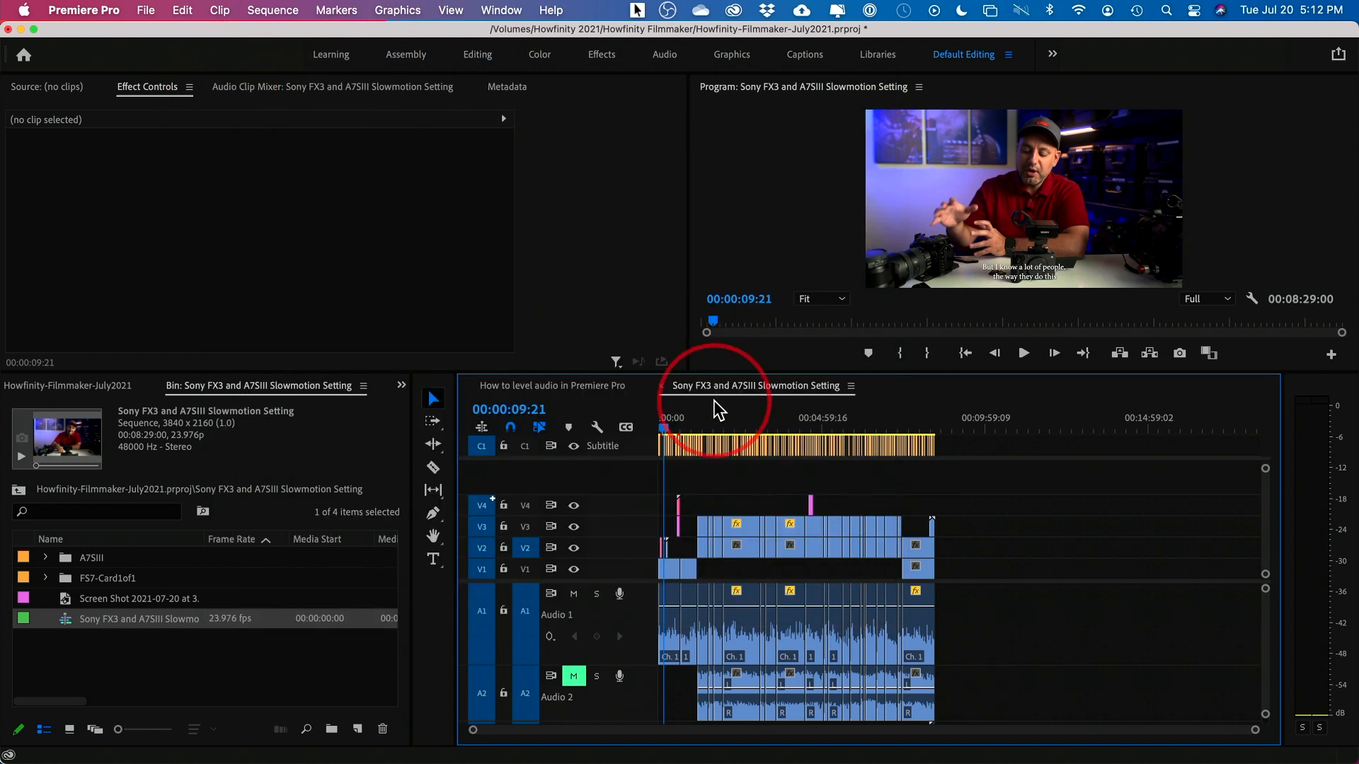
key("=")
key("=")
key("=")
key("=")
key("=")
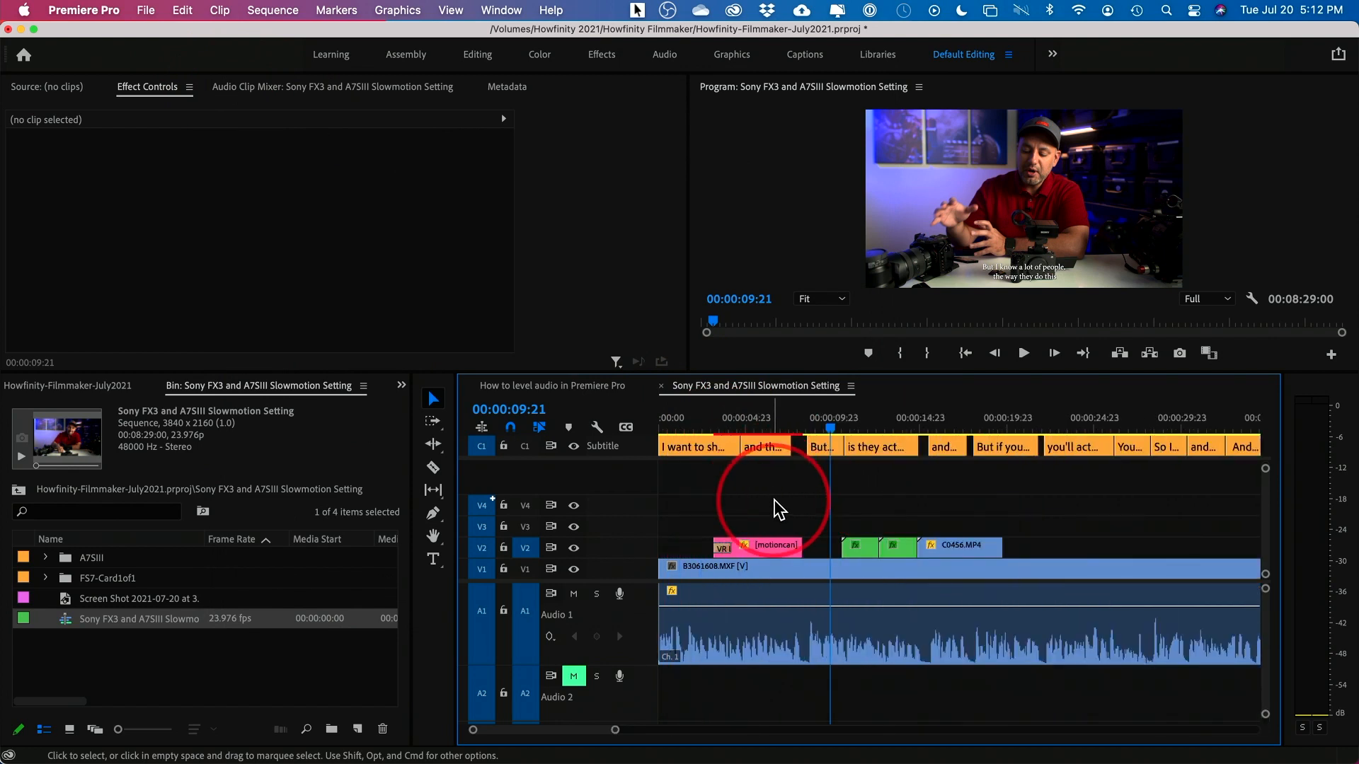
left_click(868, 425)
left_click(740, 424)
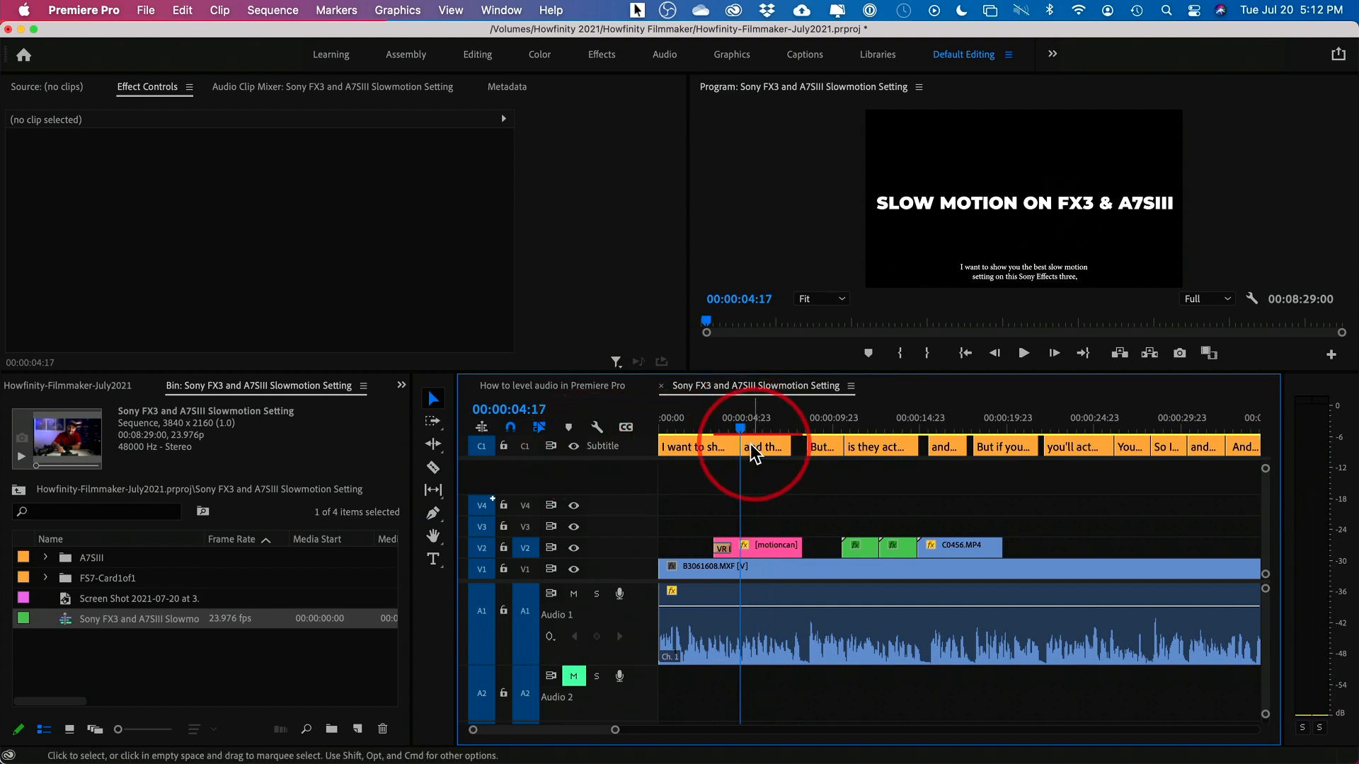
left_click(666, 429)
left_click_drag(668, 433, 1016, 433)
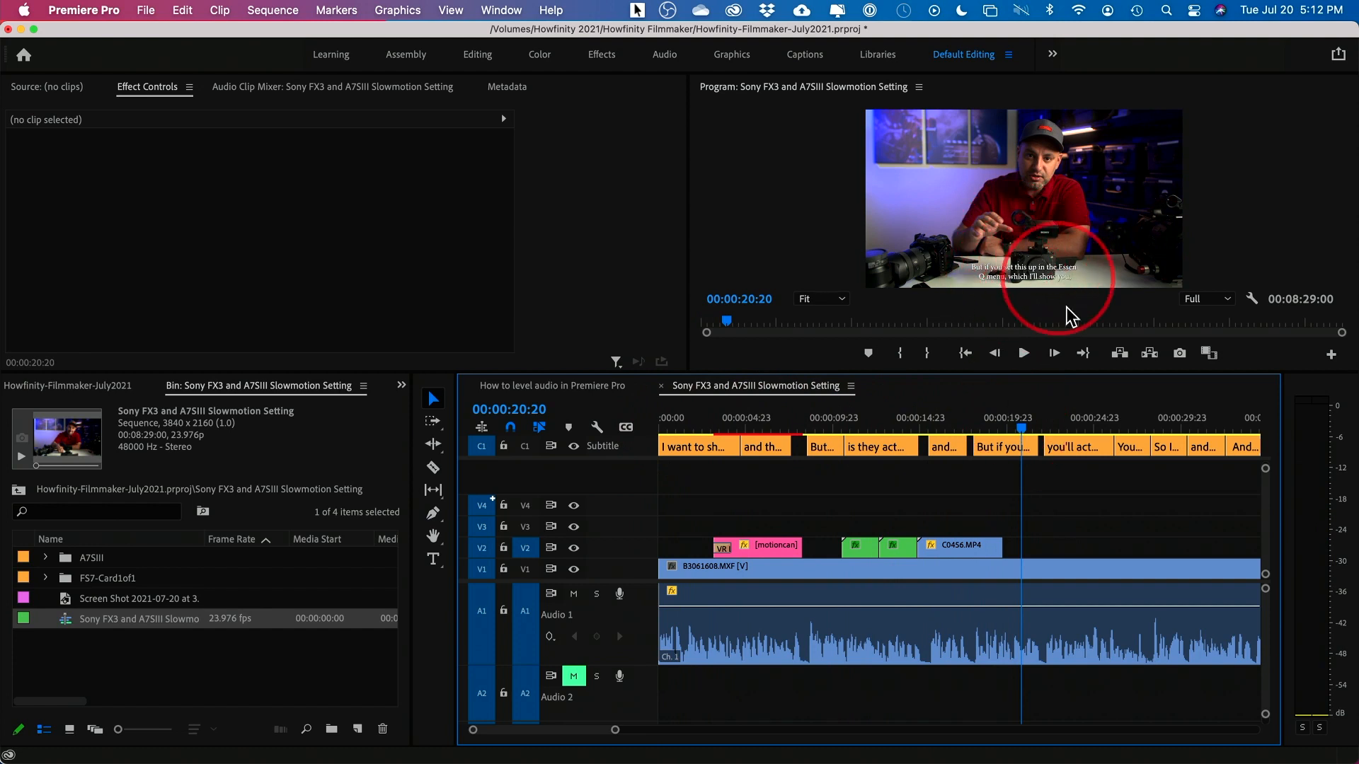
left_click_drag(1009, 428, 1068, 432)
key("minus")
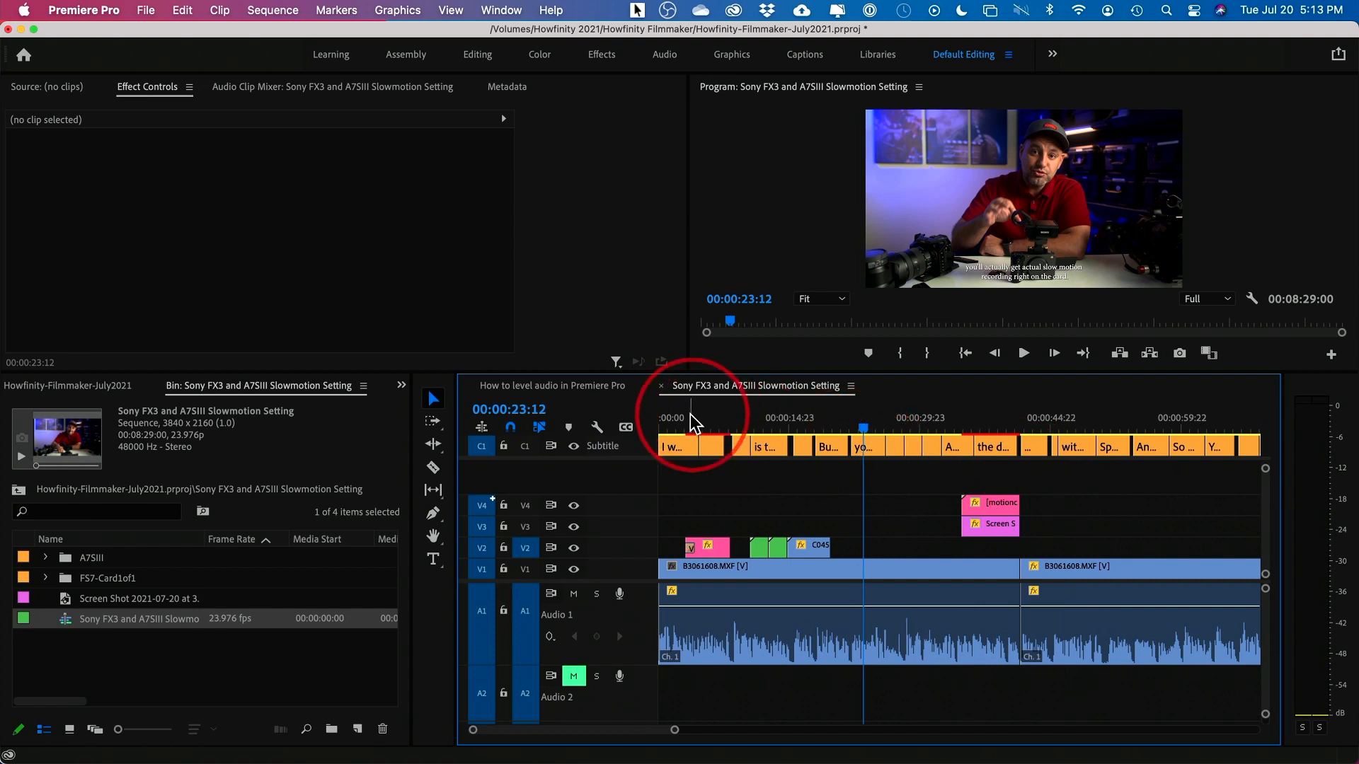
In the Captions workspace, set the first caption's font size to 78 and turn on its background.
left_click(673, 424)
left_click(676, 451)
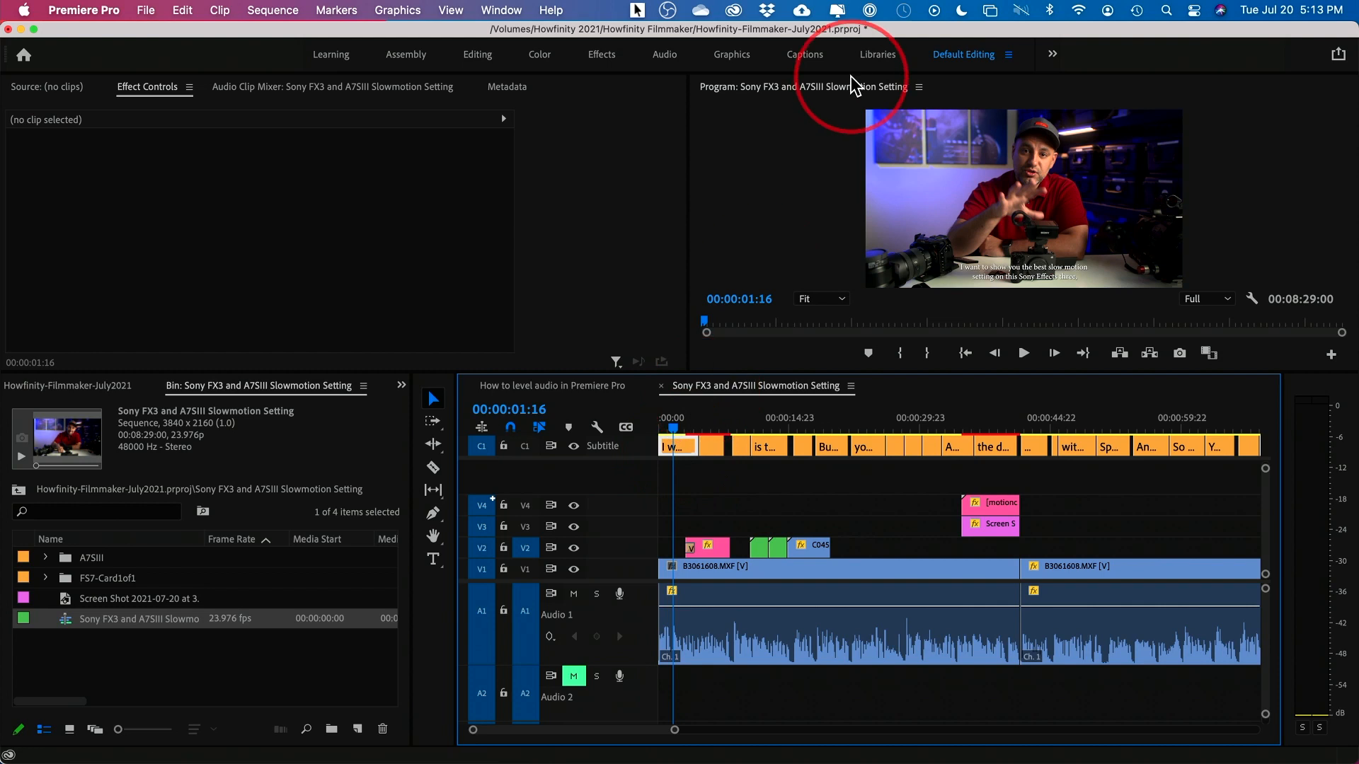
left_click(796, 56)
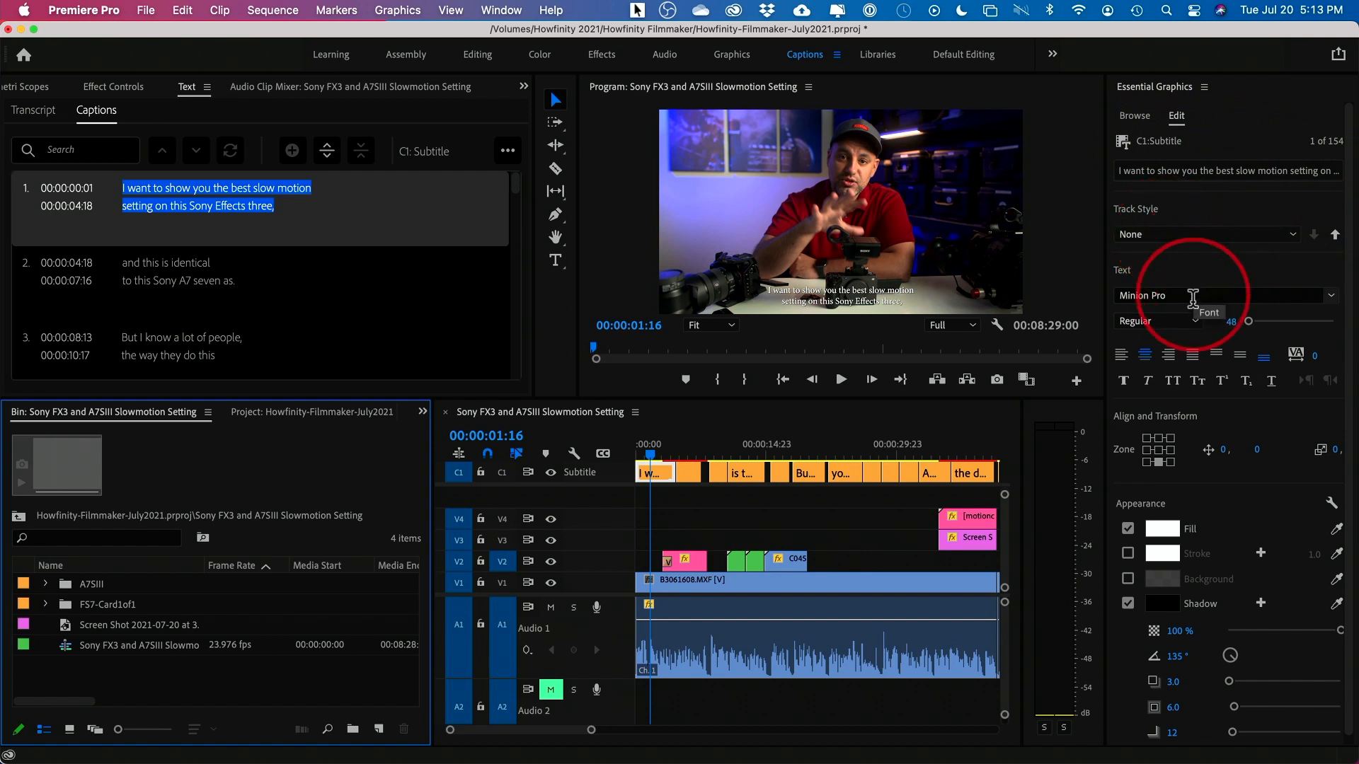
left_click_drag(1249, 321, 1250, 322)
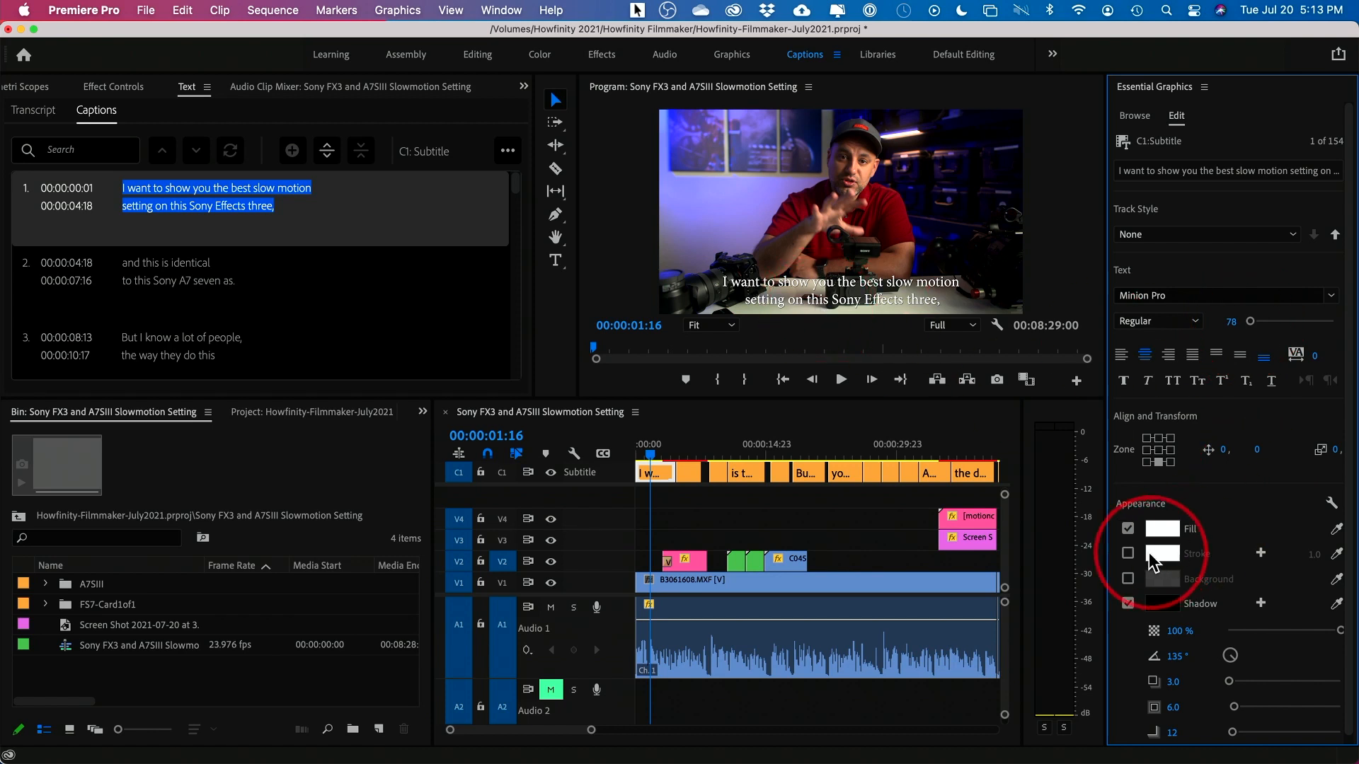
left_click(1127, 578)
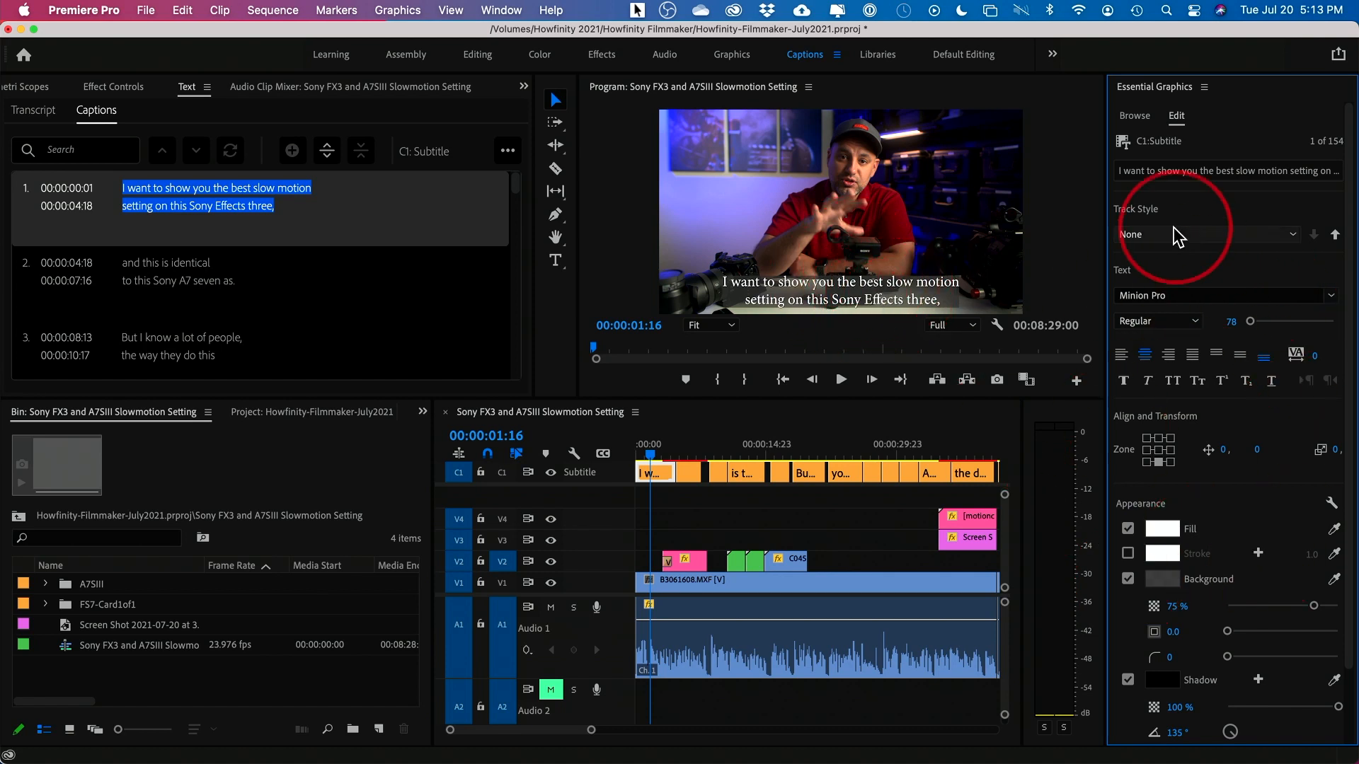
Save the caption's formatting as a track style named "style 1" and check it on another caption.
left_click(1161, 235)
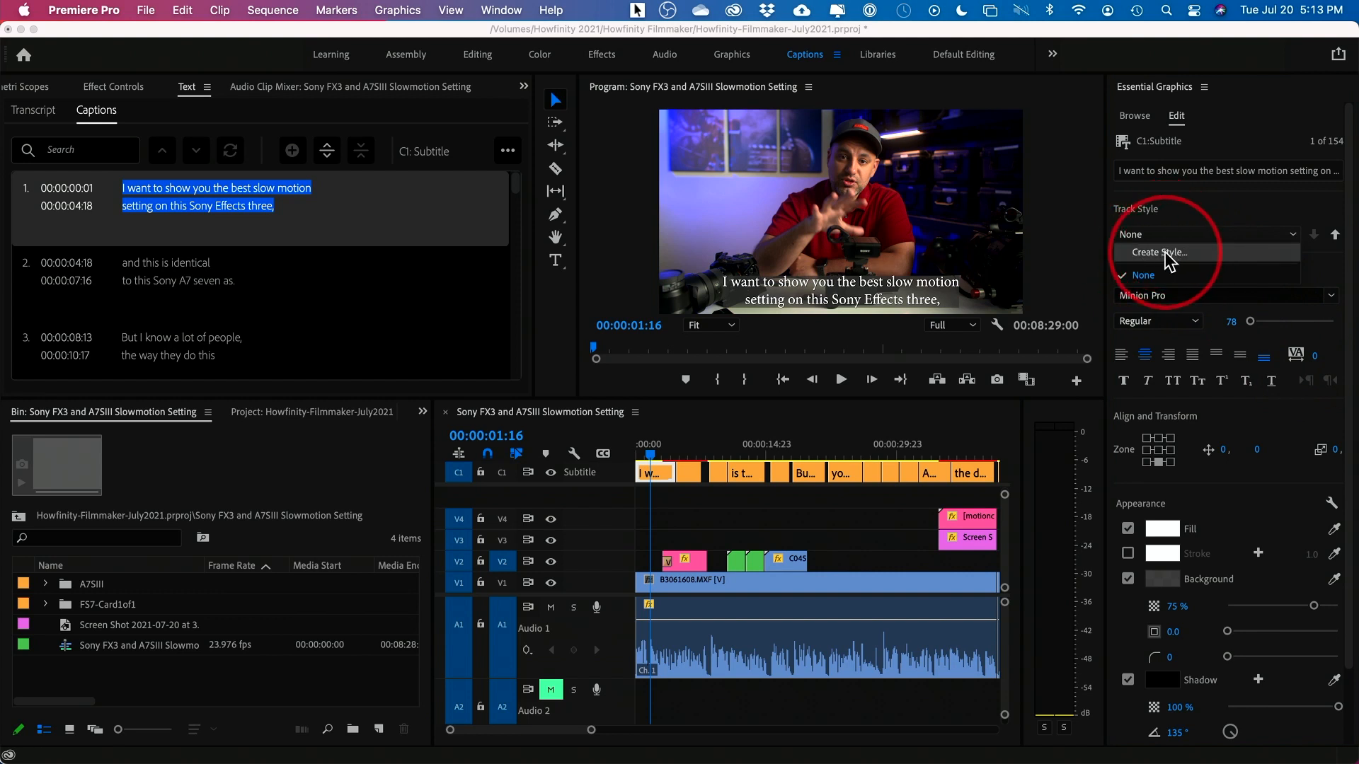
left_click(1164, 253)
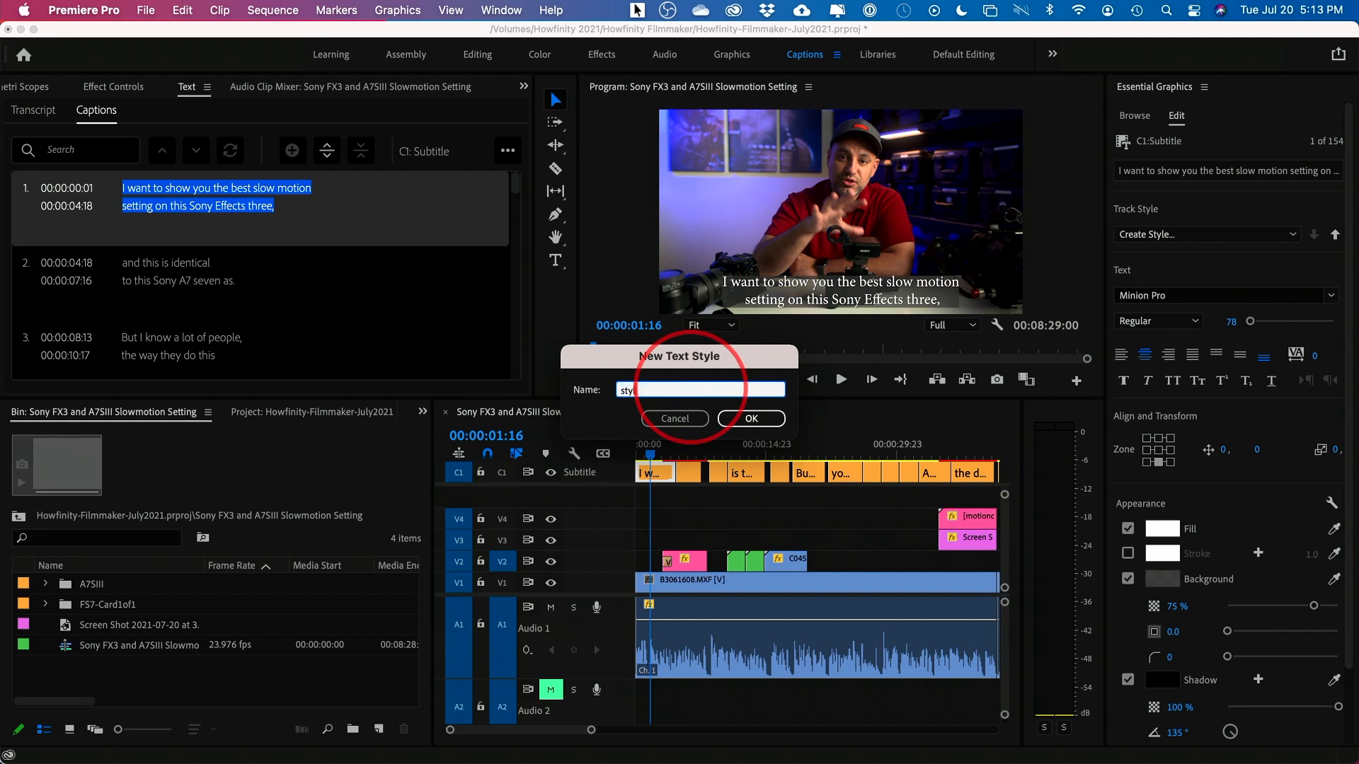
type("style 1")
left_click(746, 419)
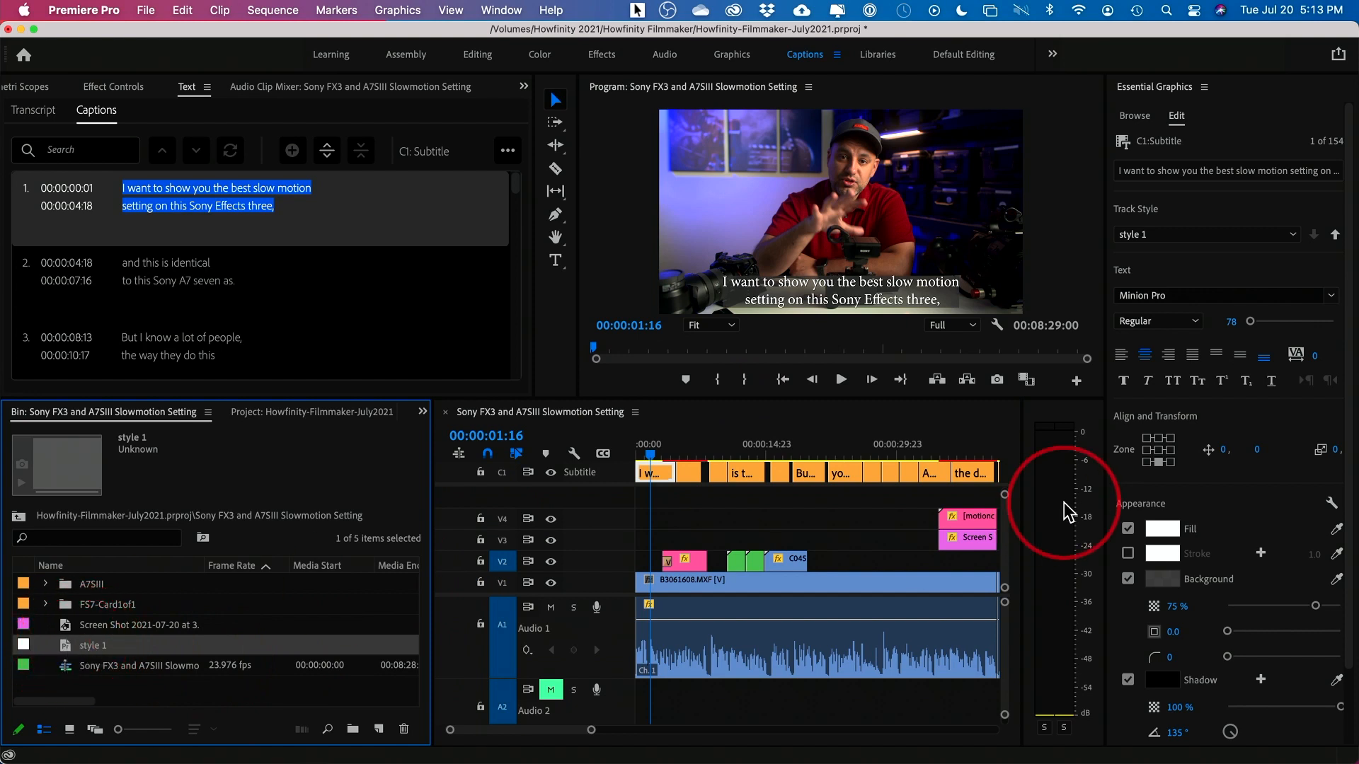
left_click(691, 474)
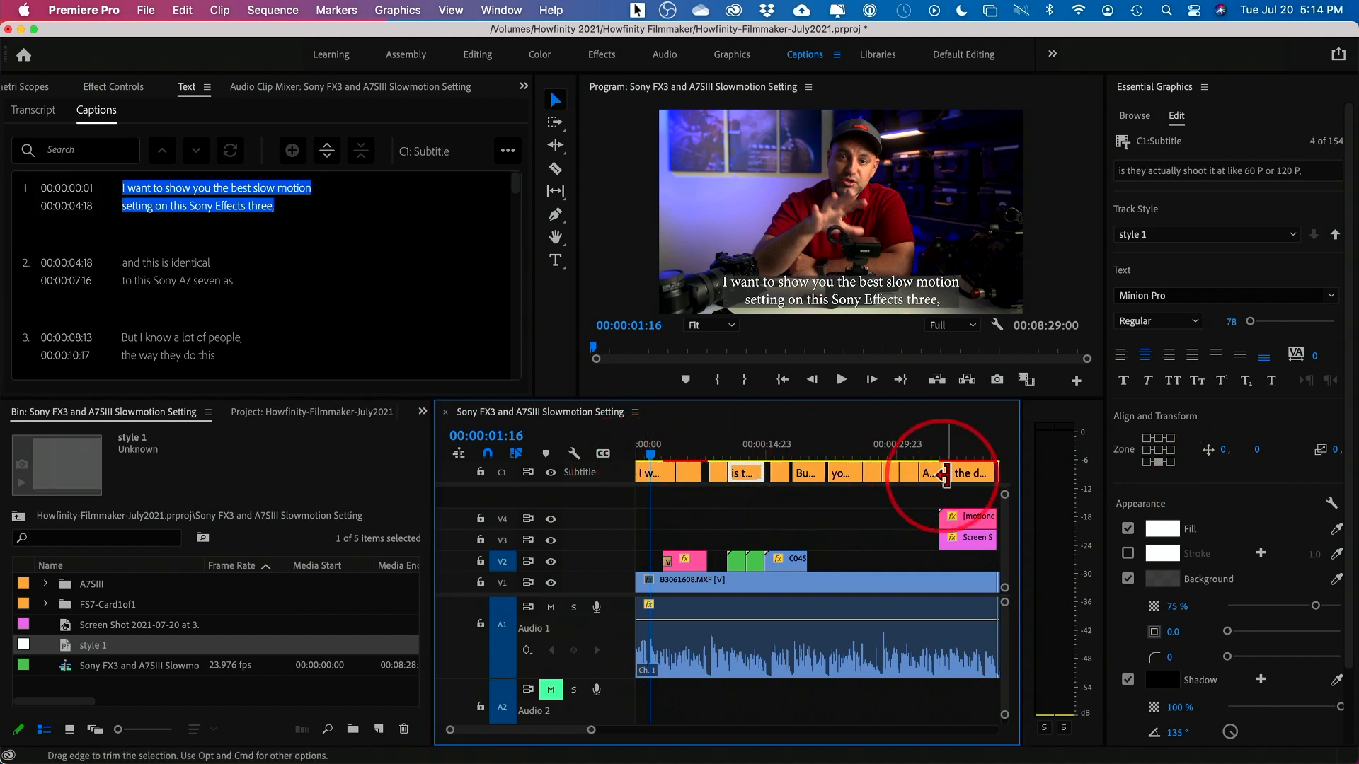
Deselect the caption, hide all caption tracks in the timeline and show them all again.
left_click(839, 521)
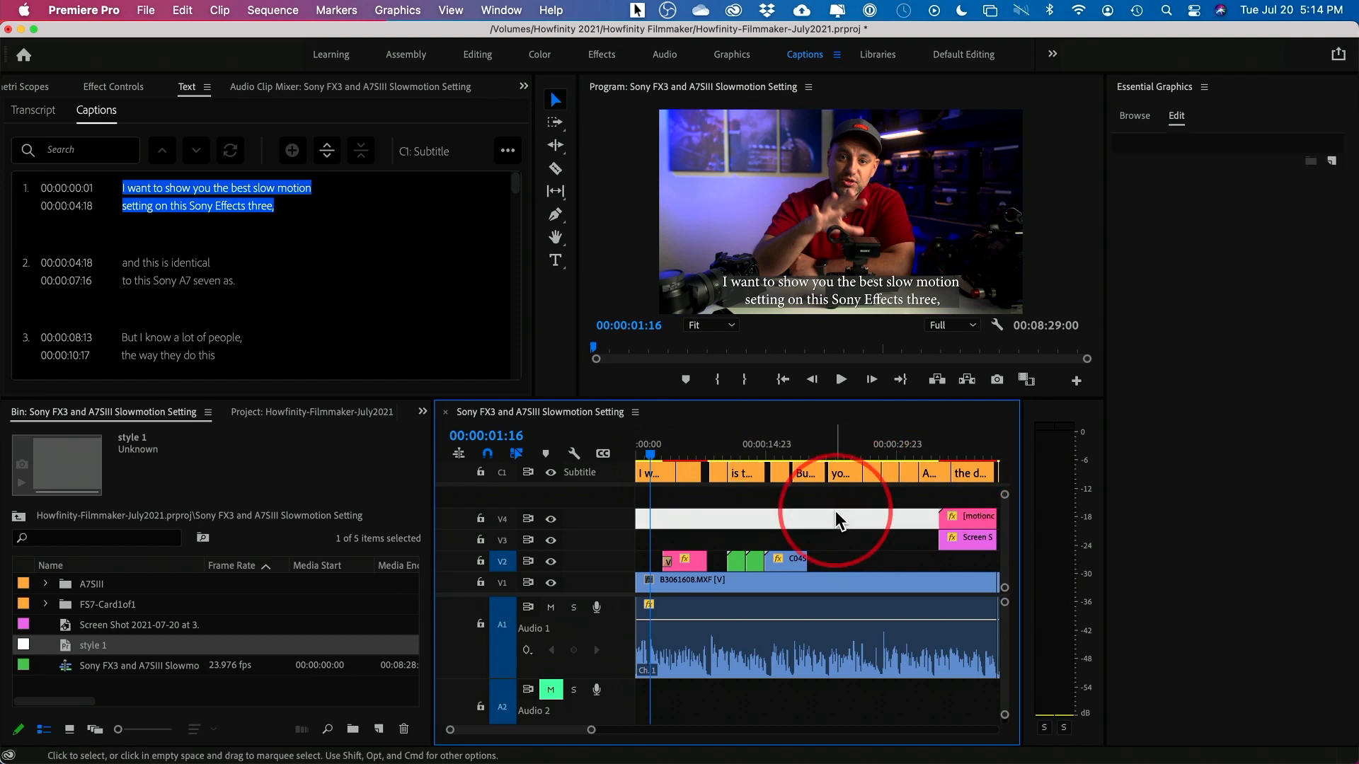
left_click(603, 455)
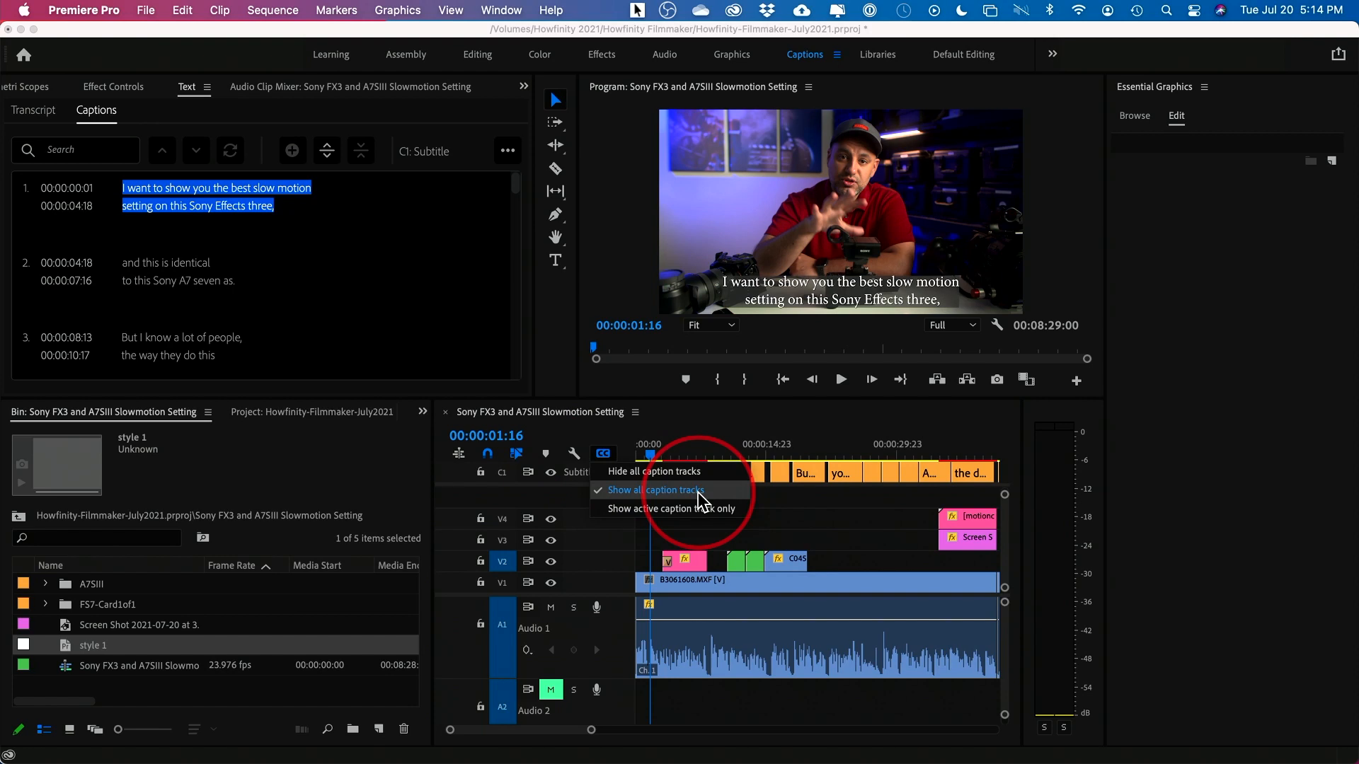
left_click(653, 471)
left_click(603, 453)
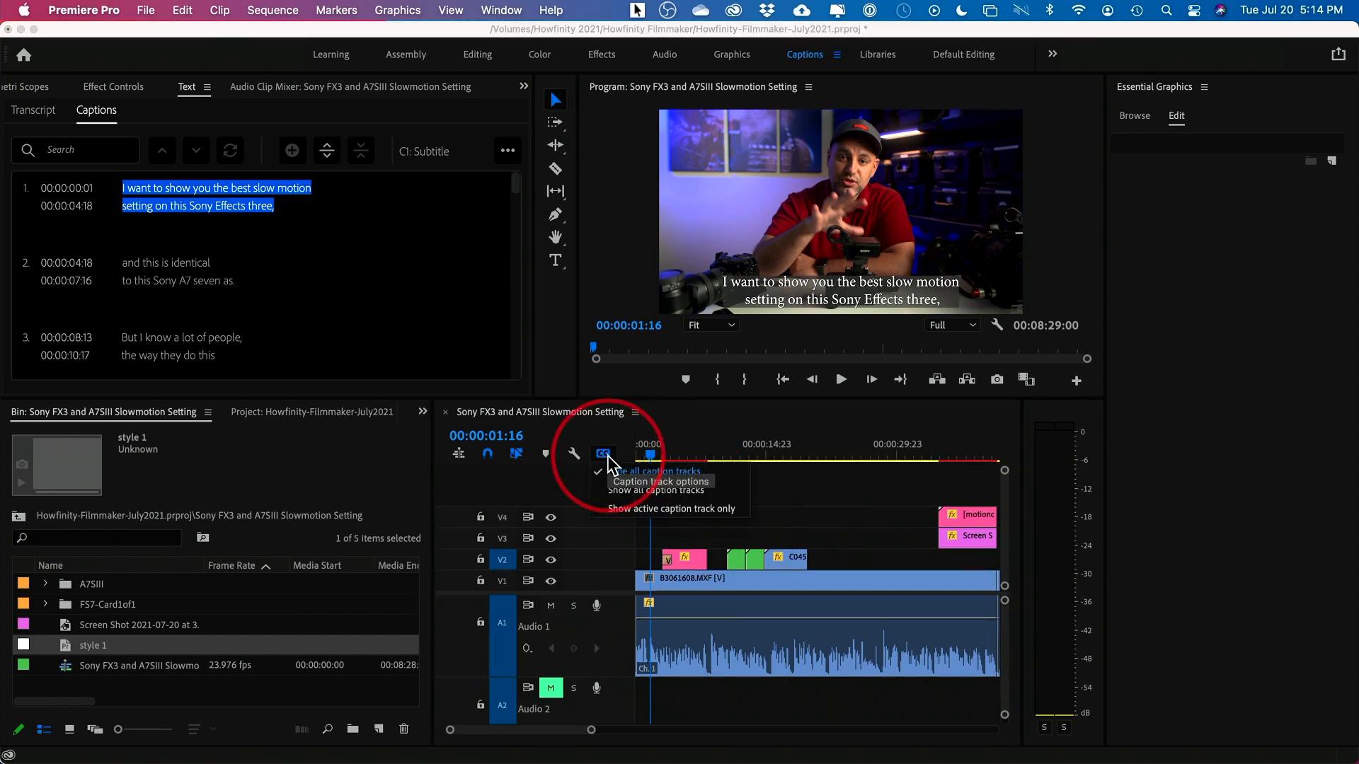
left_click(633, 491)
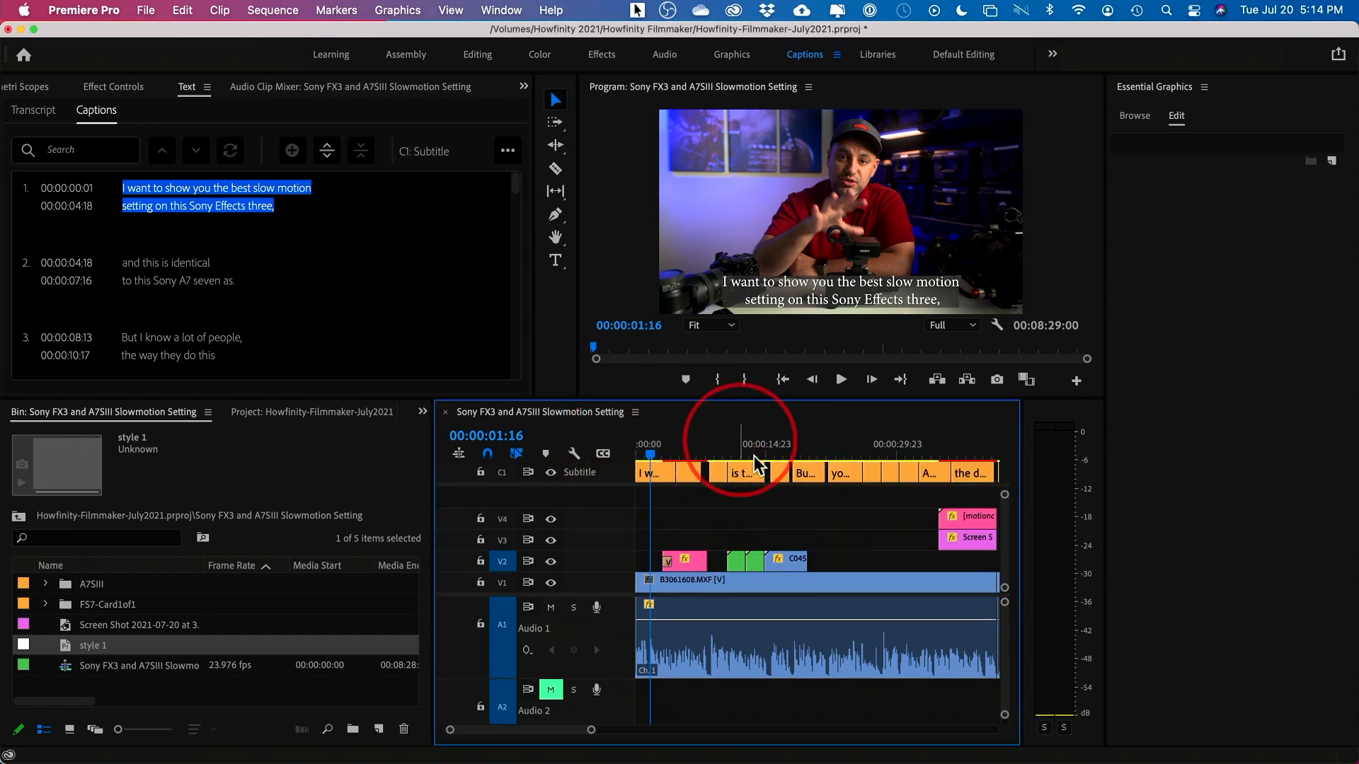
Select the first caption at the sequence start, remove the "E" from "Effects" in its text and undo the edit.
left_click_drag(665, 458, 729, 459)
left_click(655, 475)
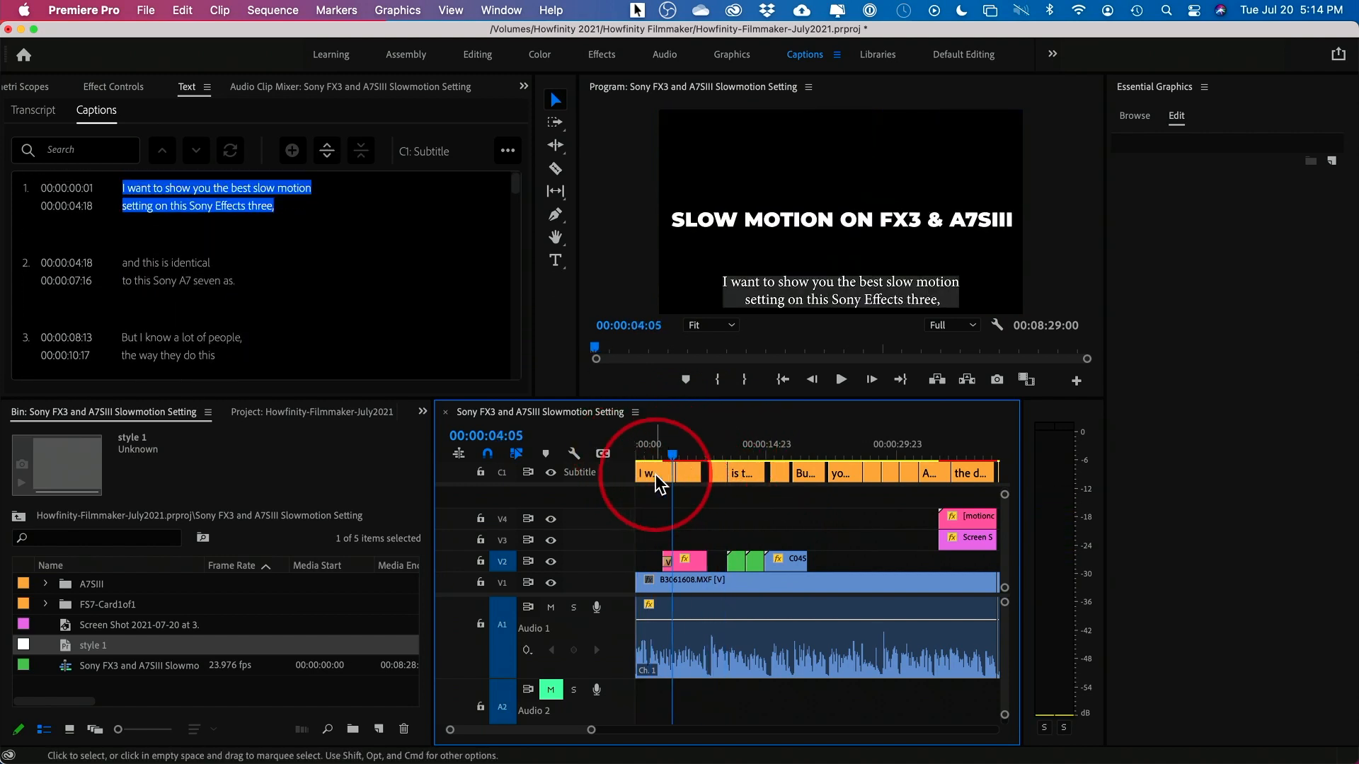
left_click(647, 447)
left_click(654, 473)
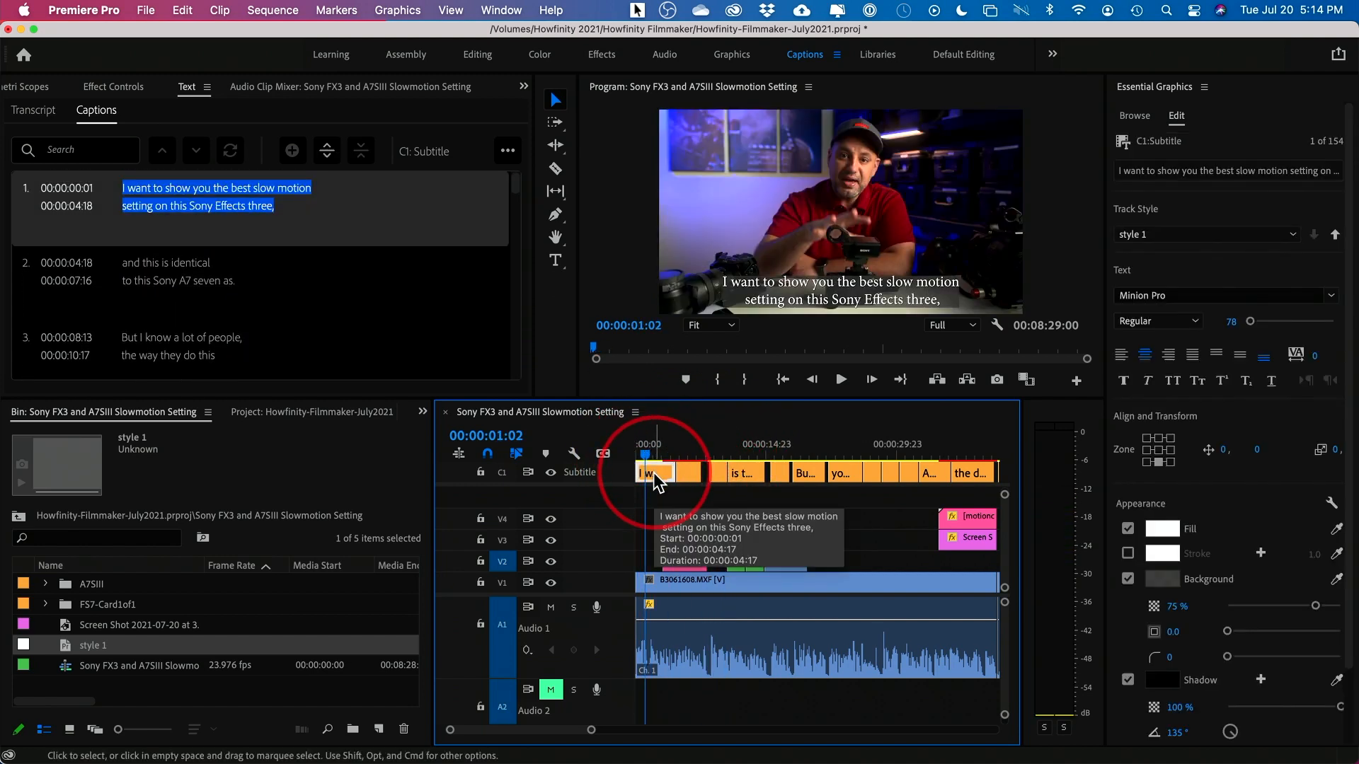
left_click(221, 217)
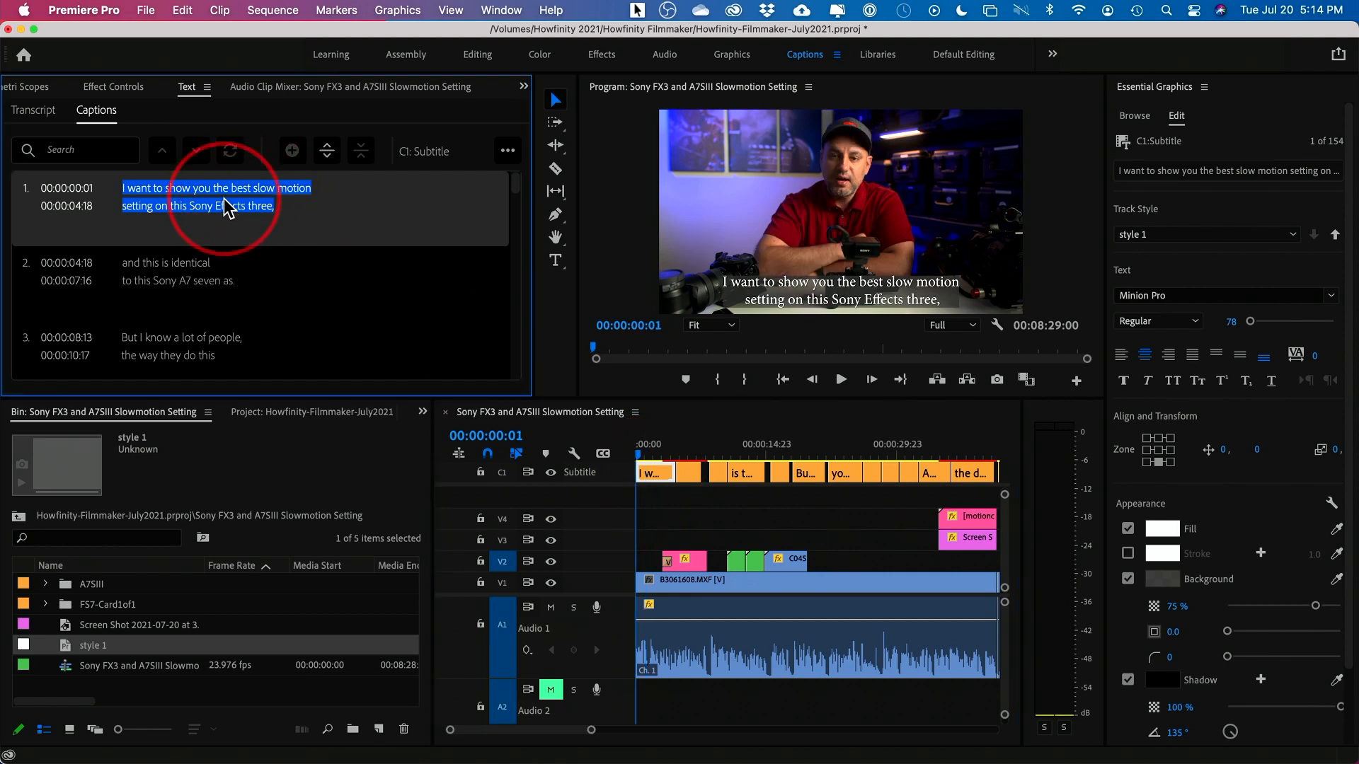
left_click(224, 214)
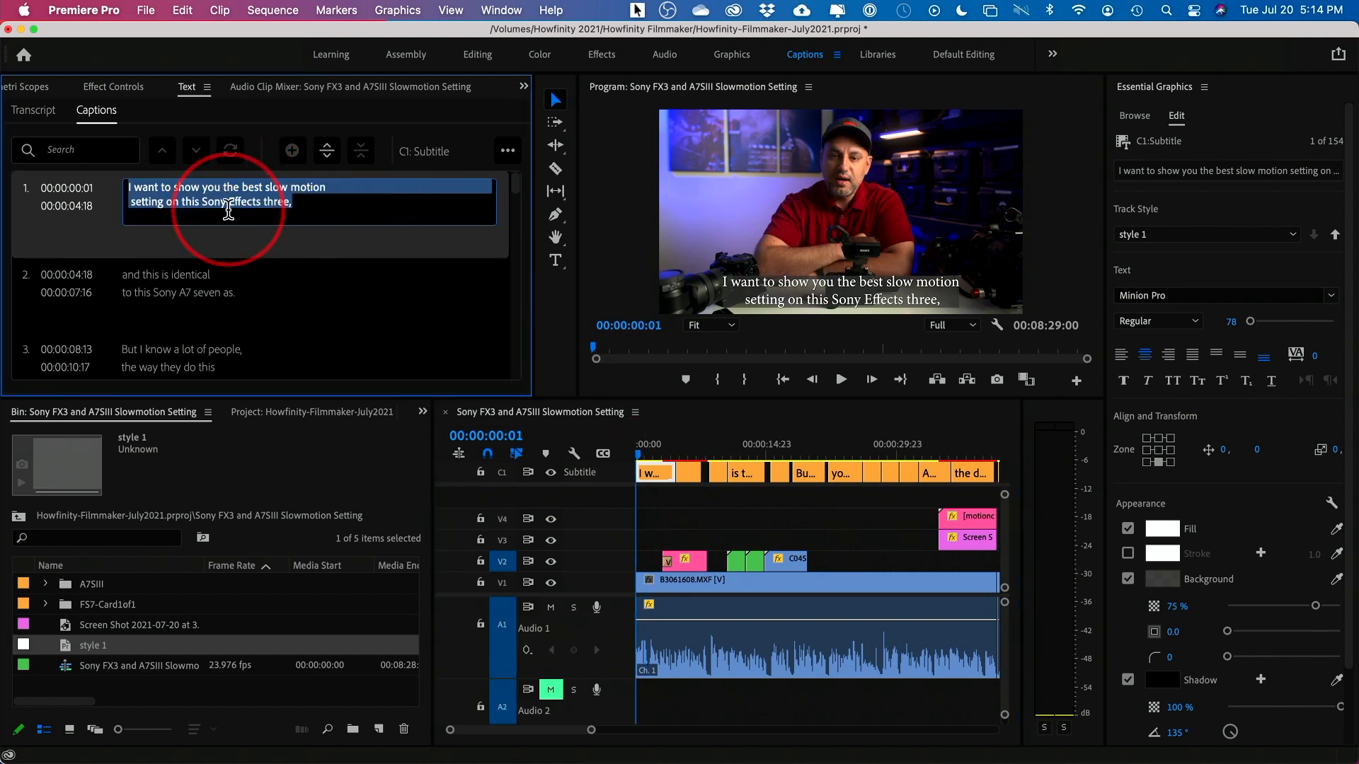
left_click(261, 240)
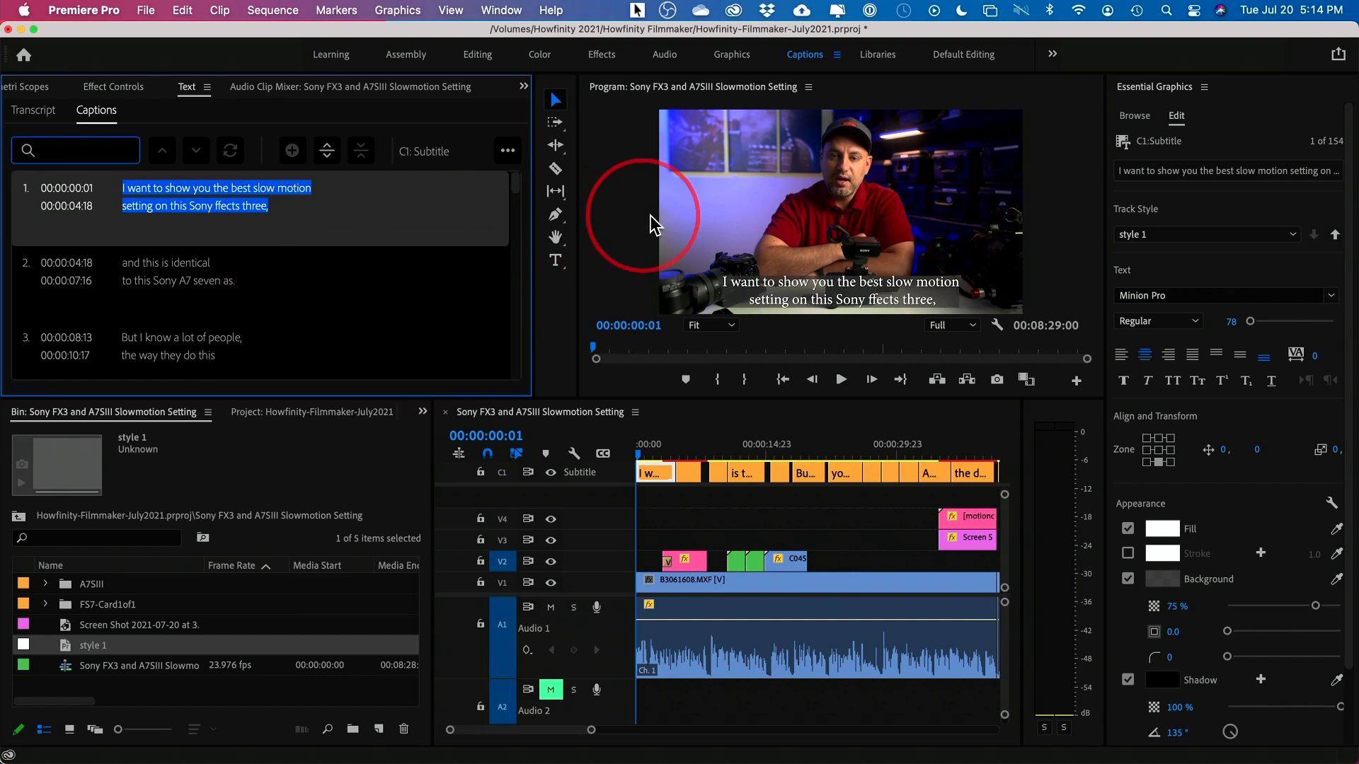
left_click(212, 216)
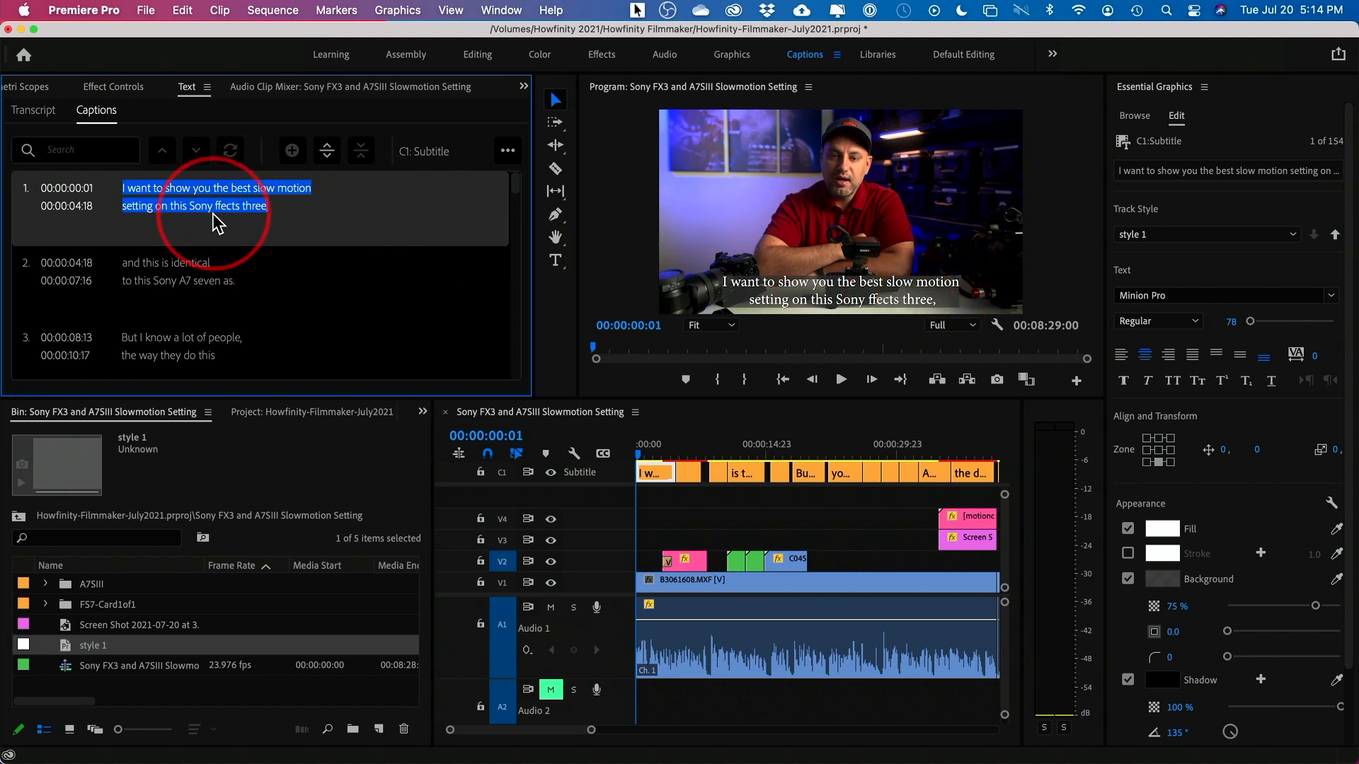
left_click(677, 494)
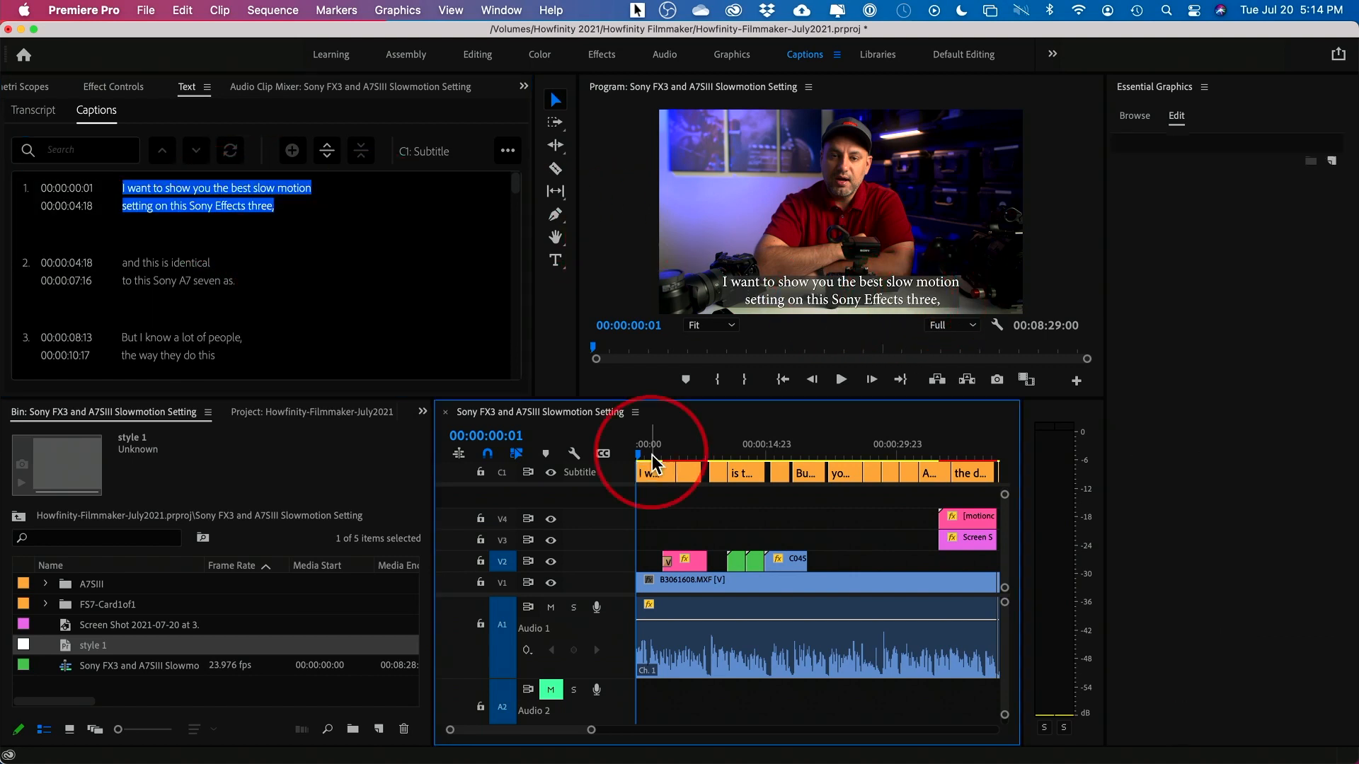
Open the media export settings, review the caption export options and preview the burned-in captions at 00:00:43:13.
left_click(145, 10)
mouse_move(286, 539)
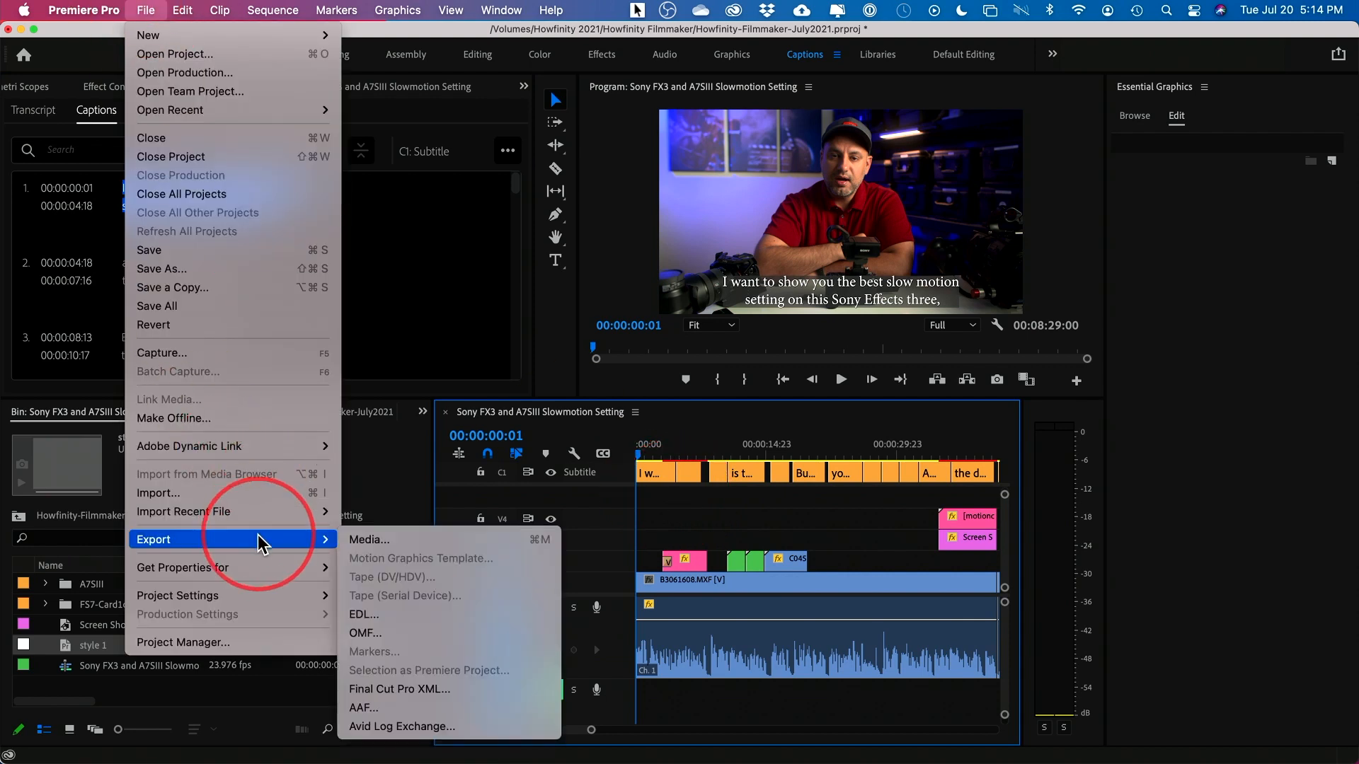
left_click(377, 539)
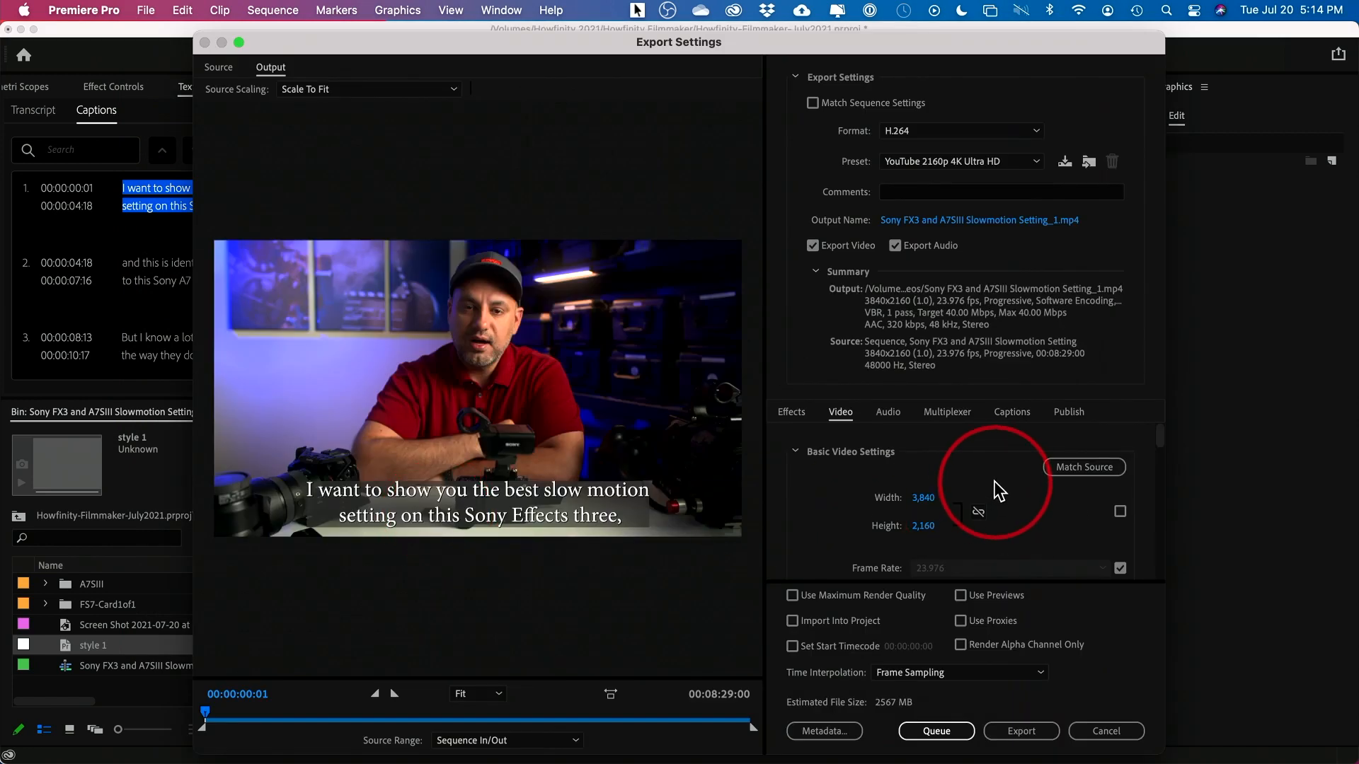
left_click(1010, 413)
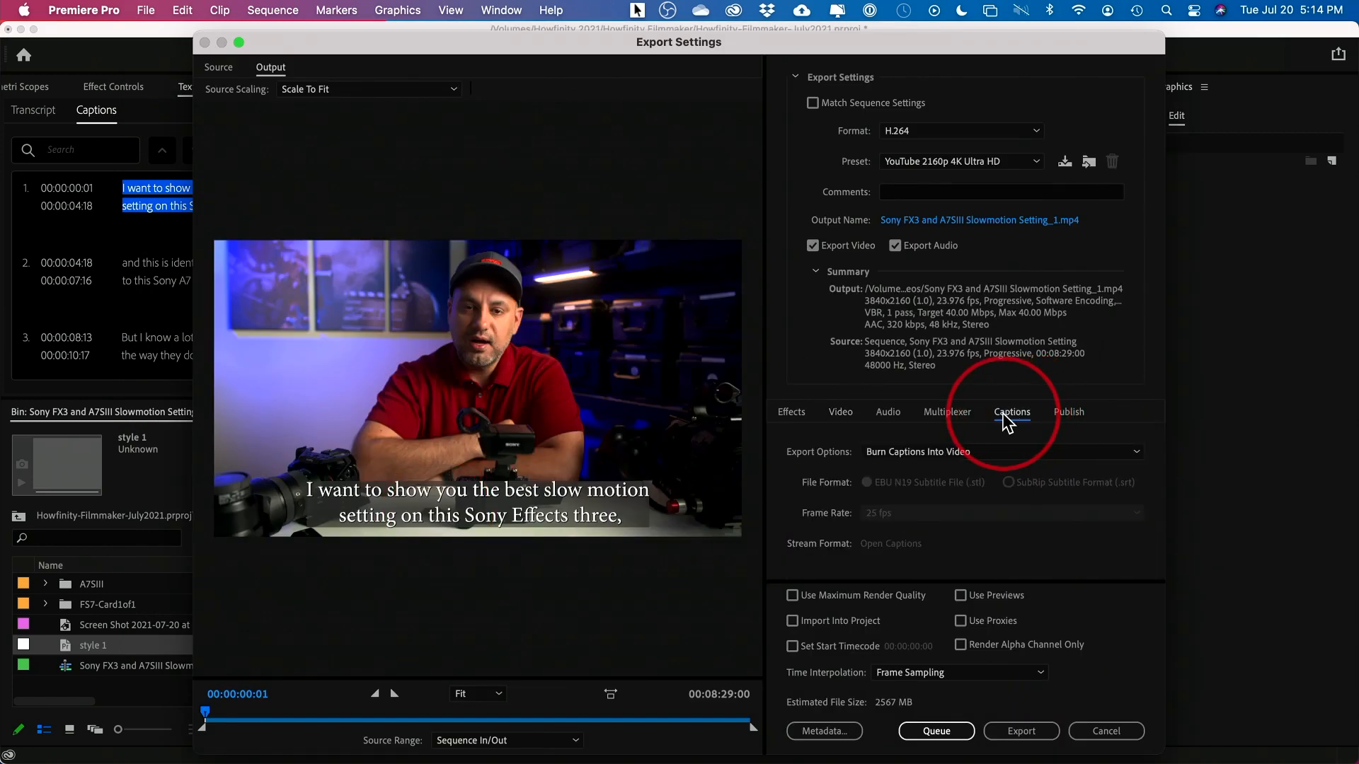
left_click(934, 460)
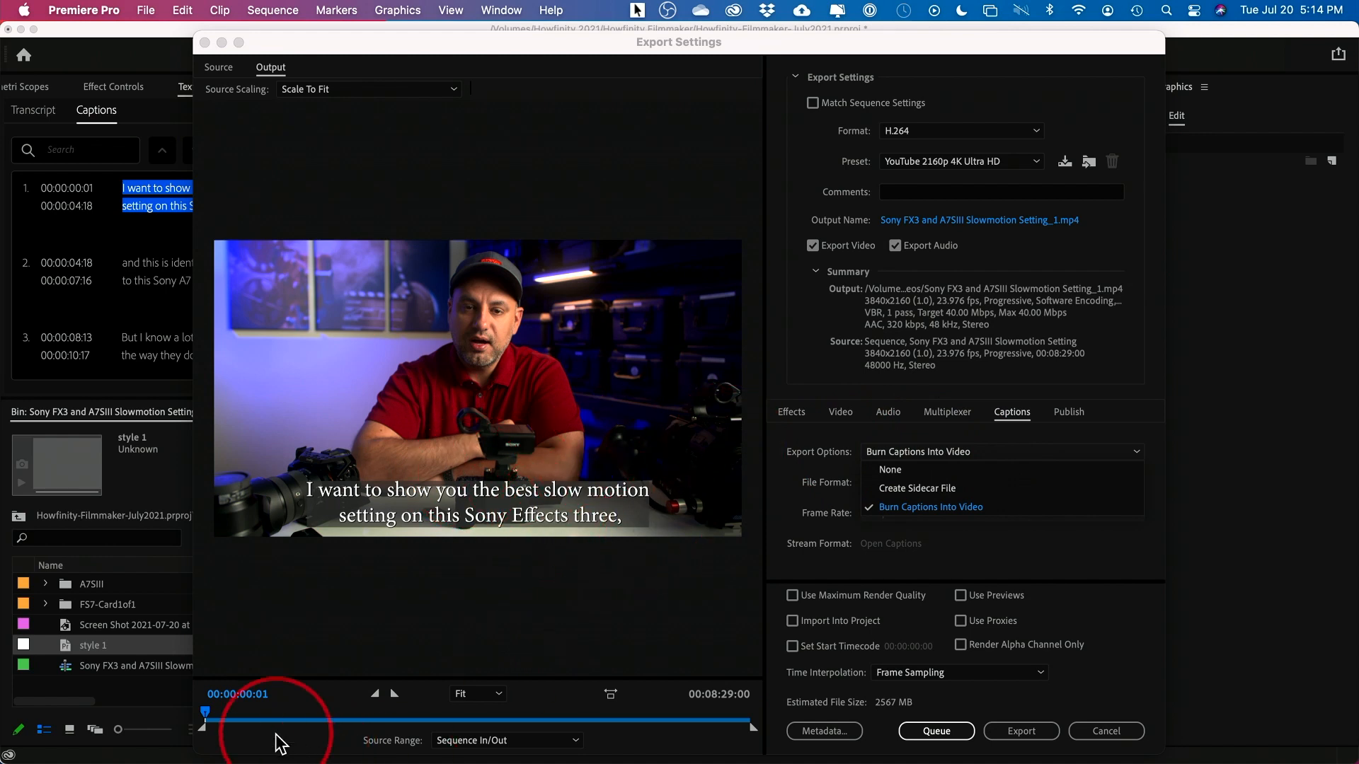
left_click(251, 713)
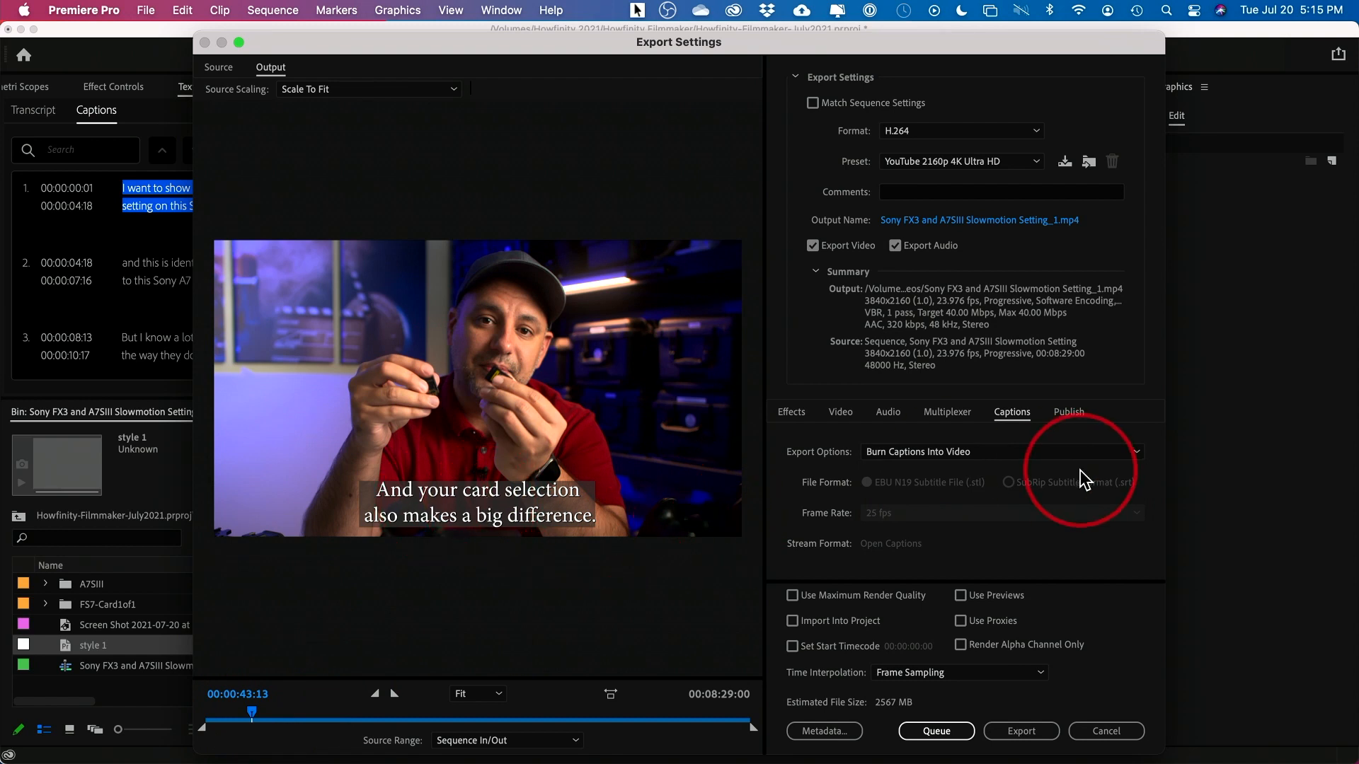
Try the caption export options Create Sidecar File and None, and return to Burn Captions Into Video.
left_click(994, 466)
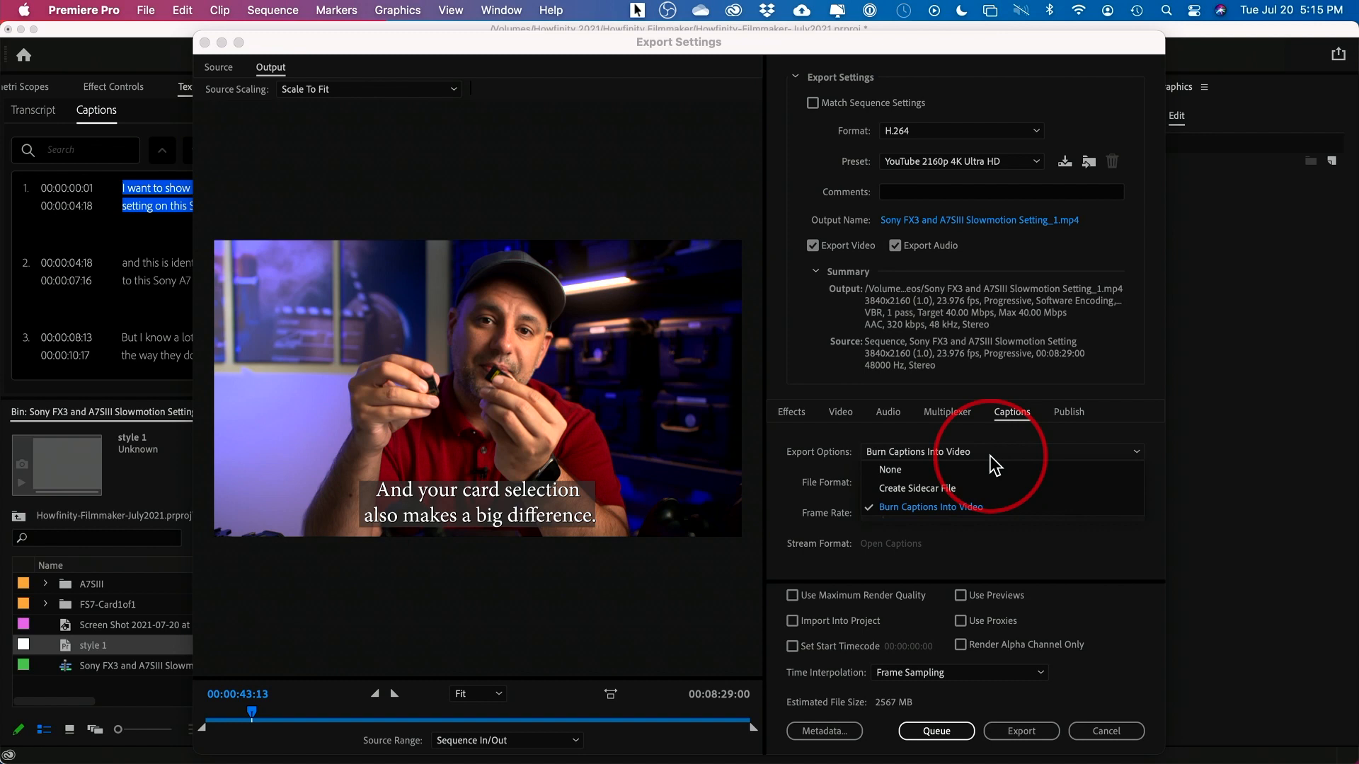
left_click(949, 488)
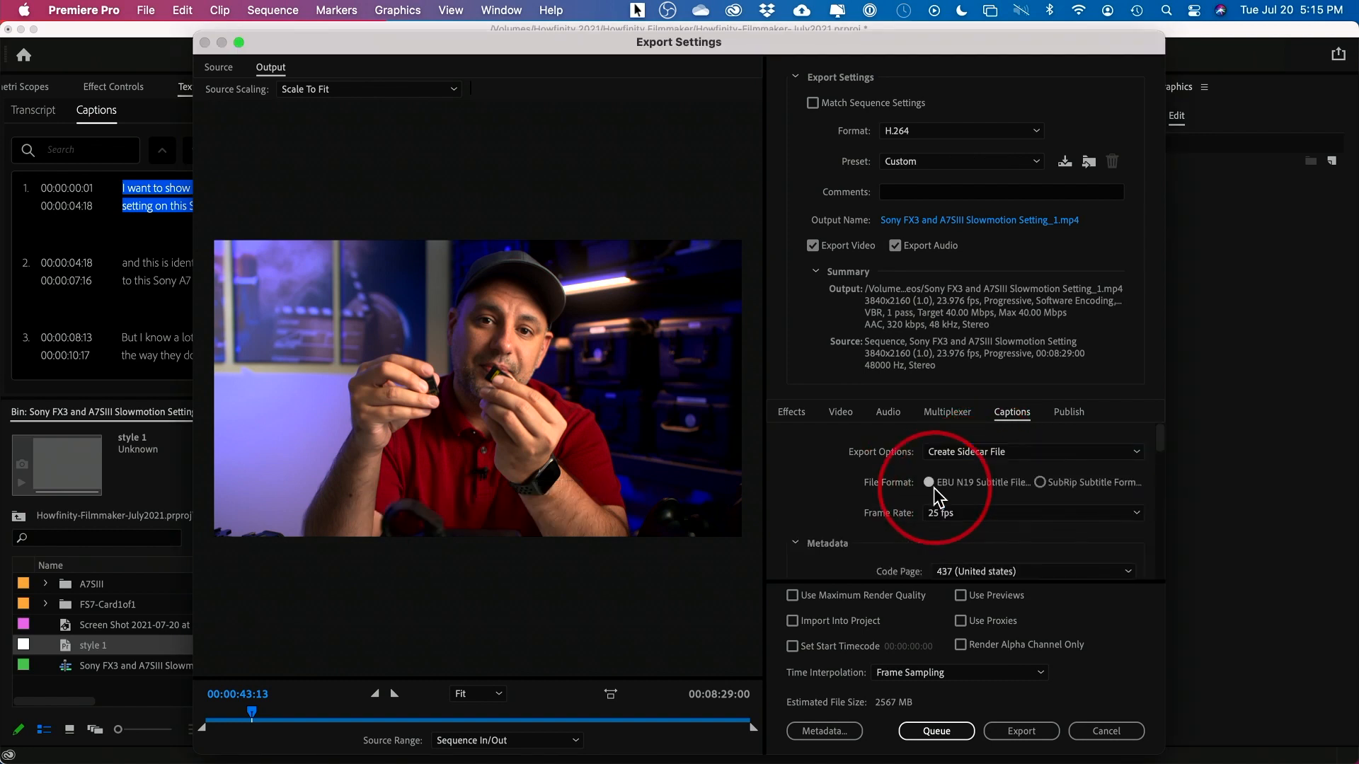
left_click(1026, 461)
left_click(1005, 471)
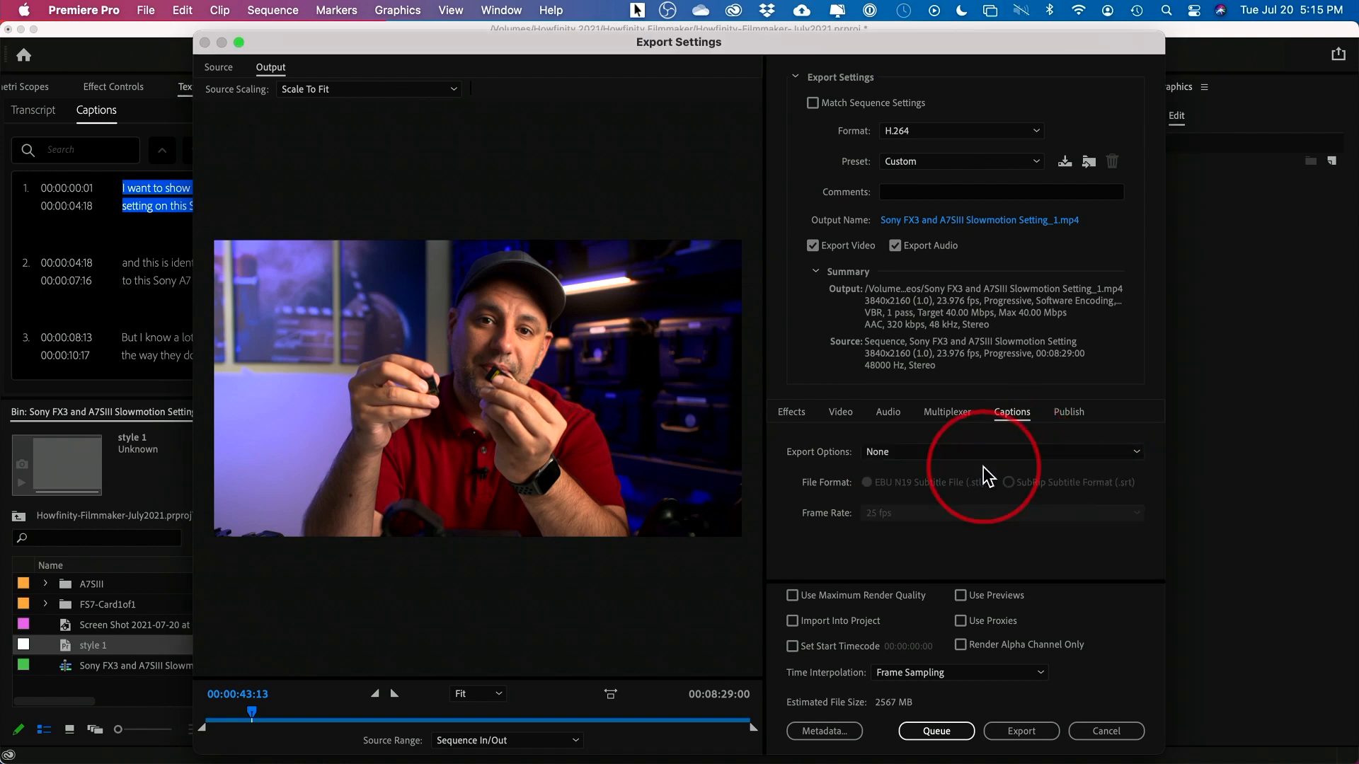
left_click(948, 454)
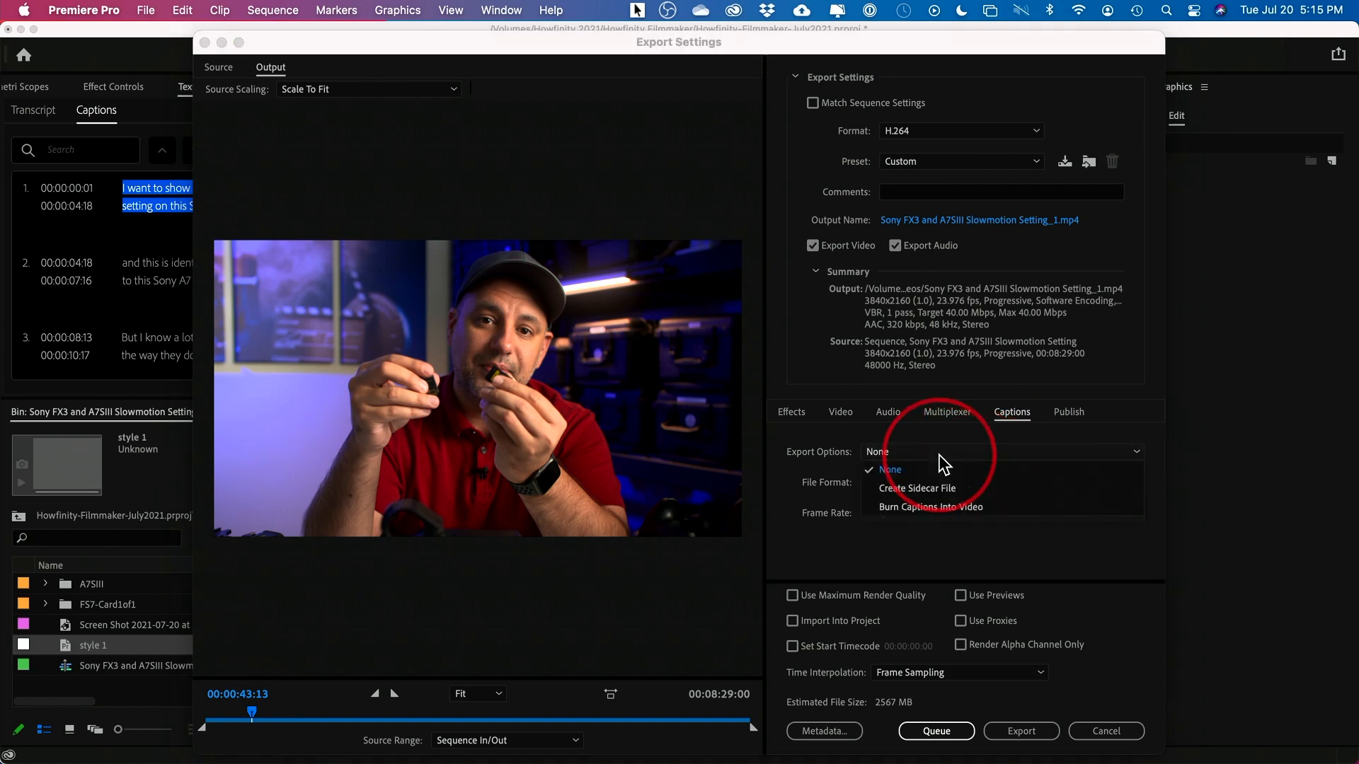
left_click(931, 508)
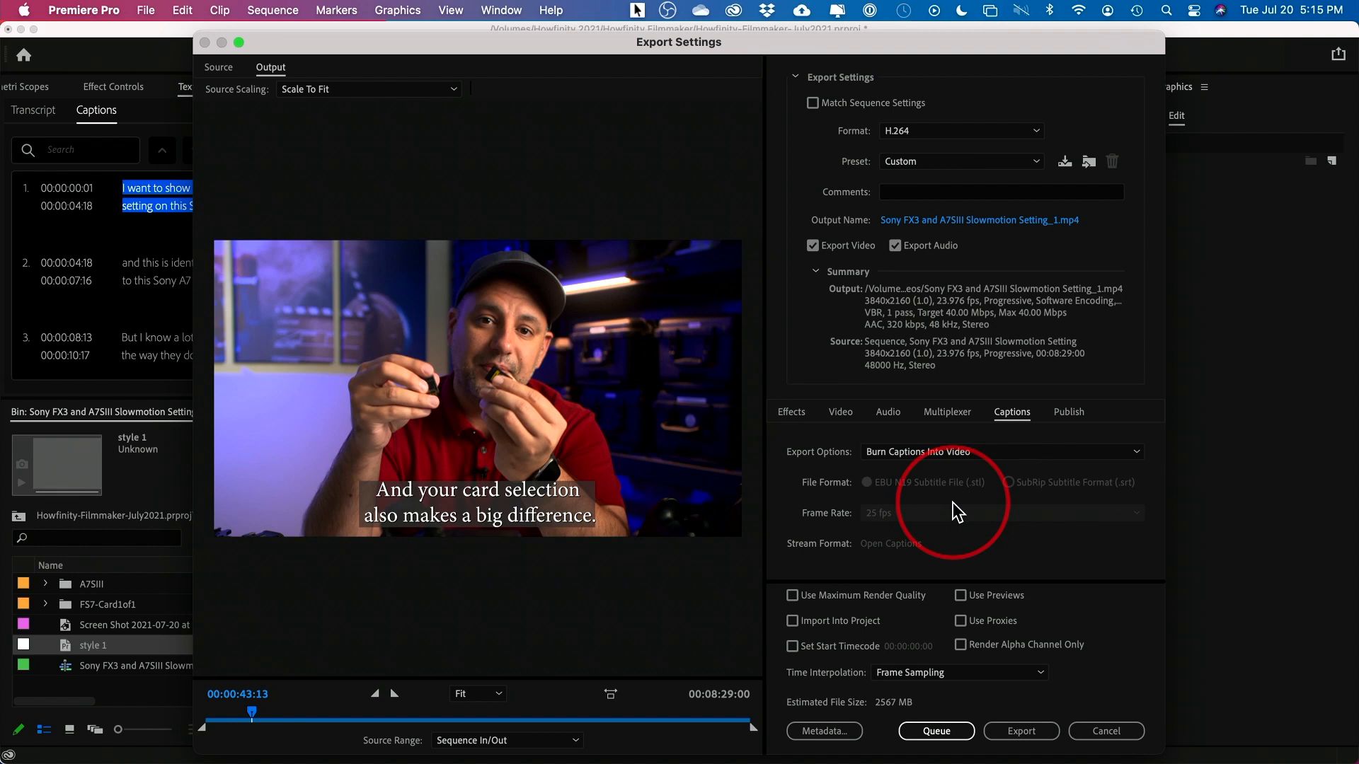
Set the caption export option to Create Sidecar File and start the export.
left_click(931, 454)
left_click(929, 454)
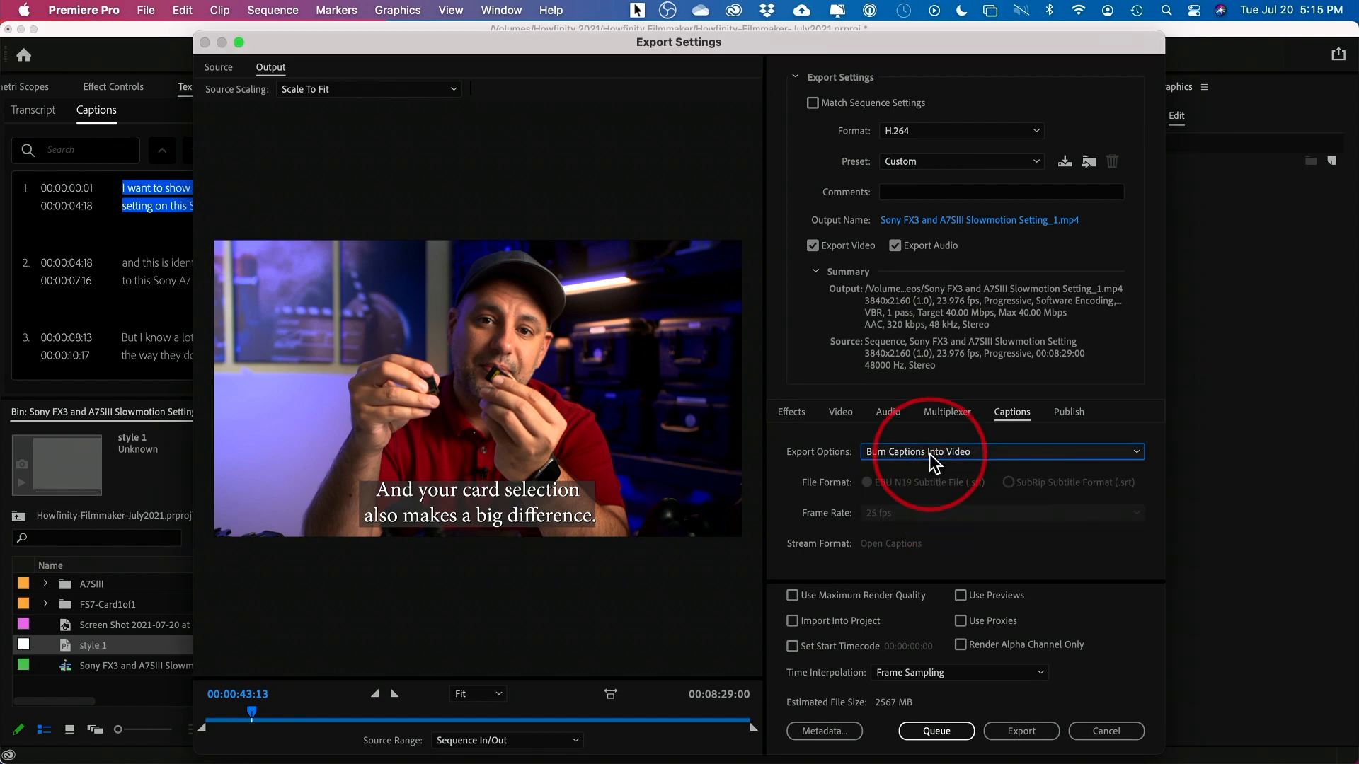
left_click(929, 453)
left_click(929, 486)
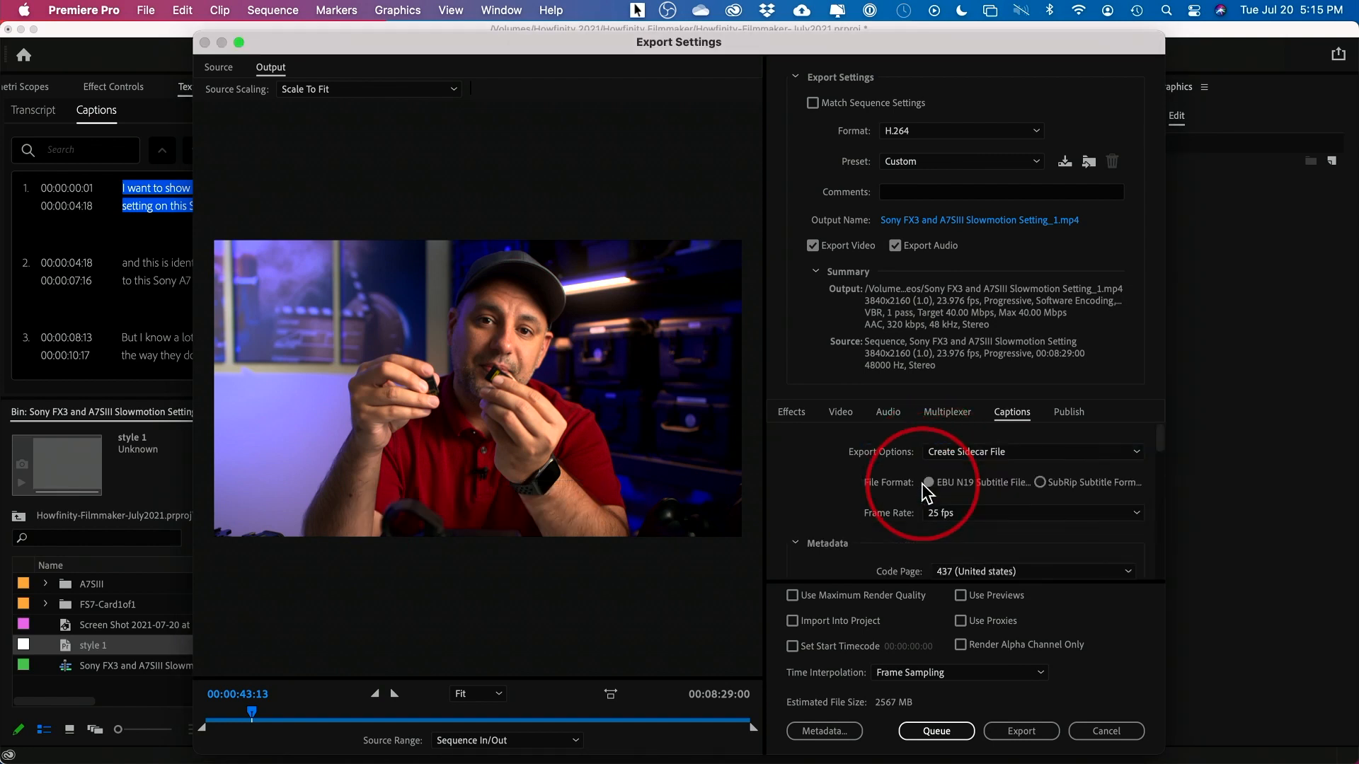
left_click(1018, 736)
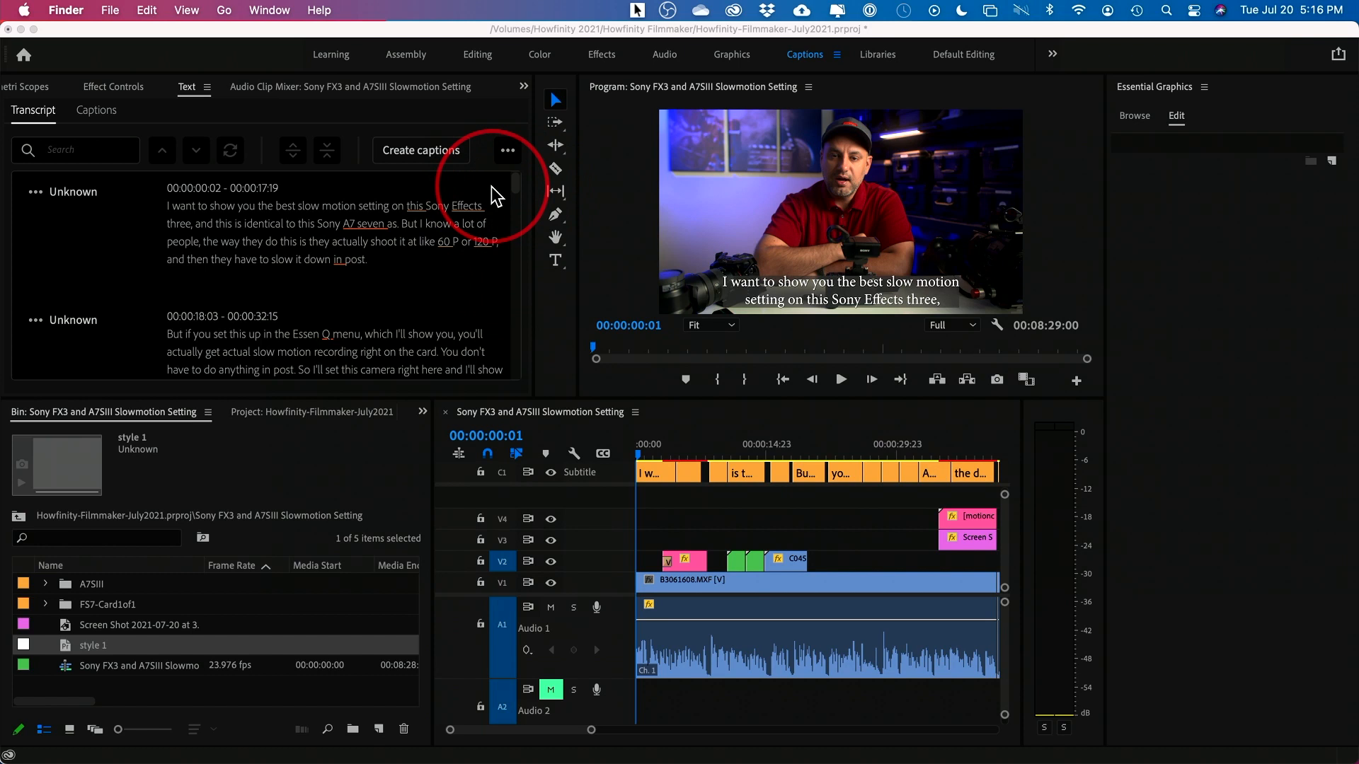
Back in Premiere Pro, open the transcript's export to a text file, check its file format choices and cancel it.
left_click(491, 185)
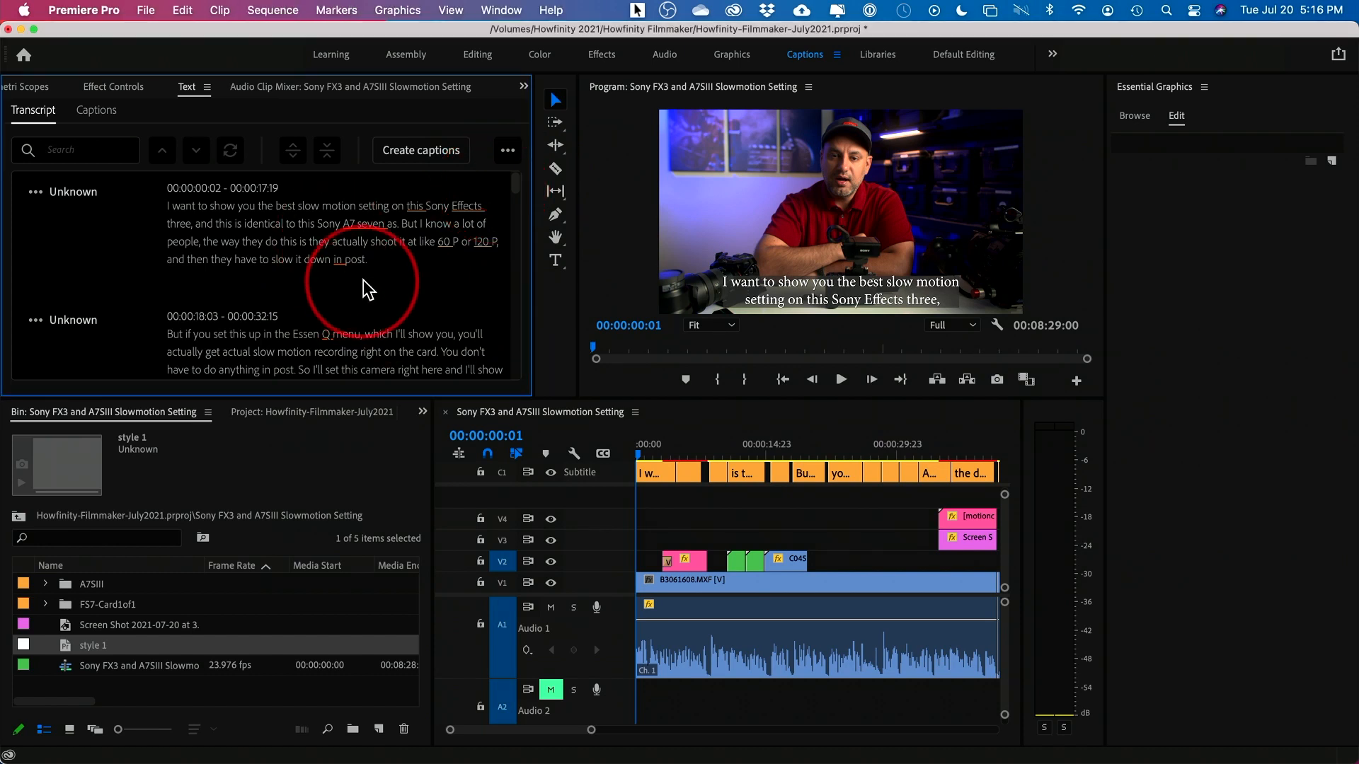
left_click(505, 151)
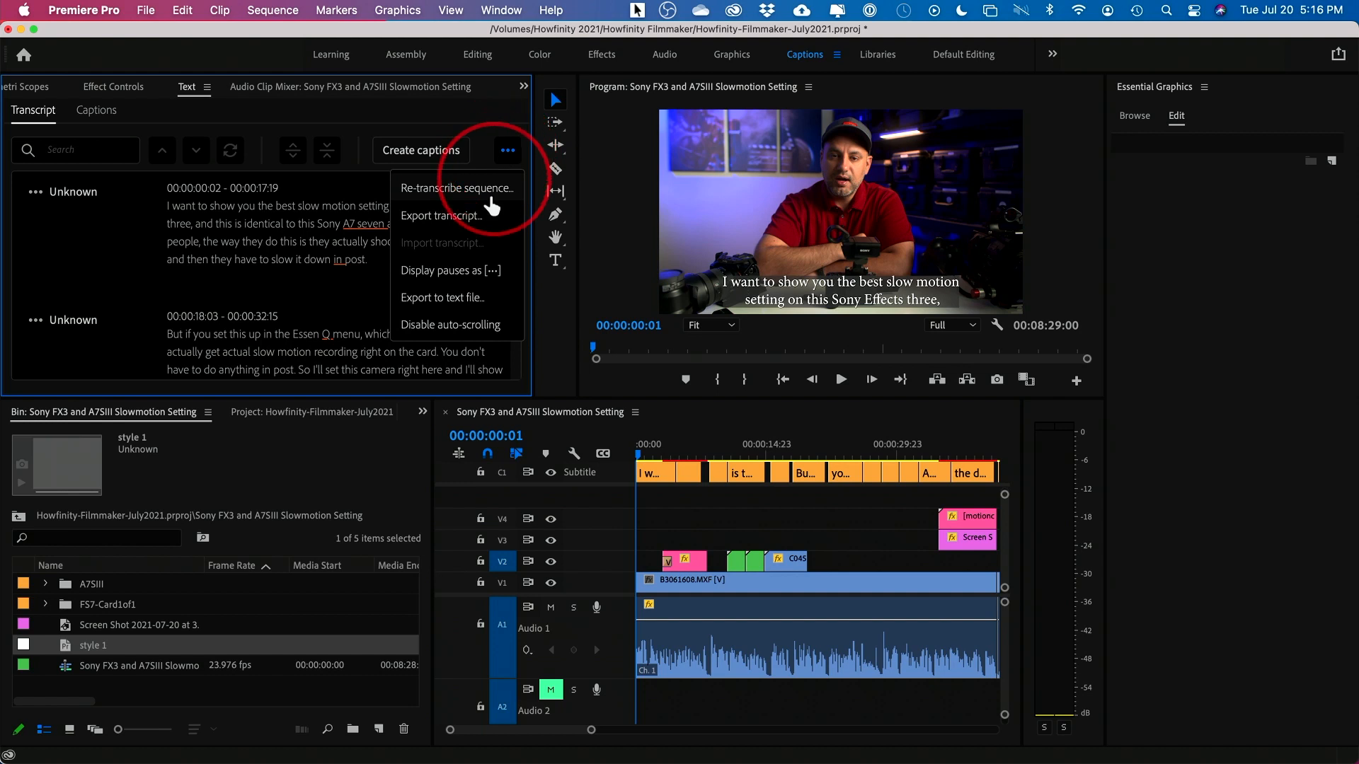
left_click(446, 298)
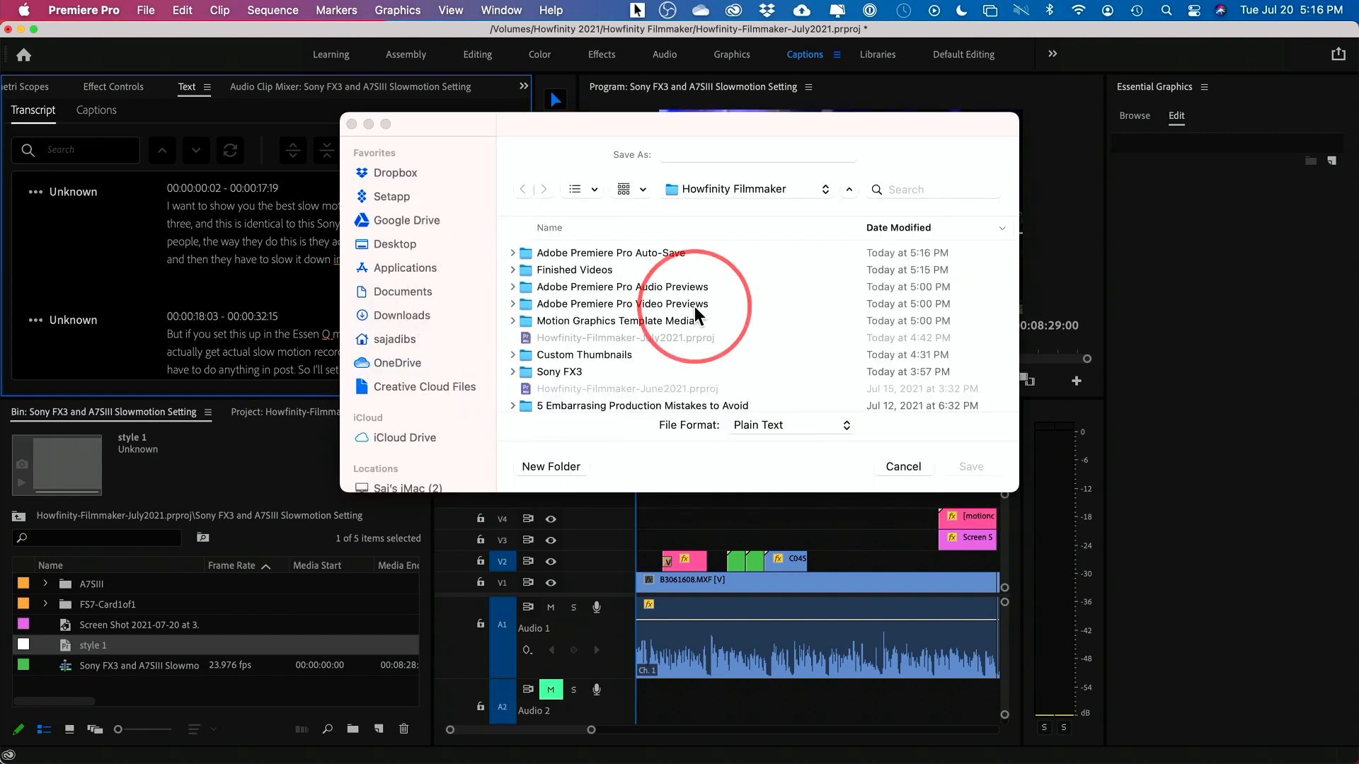
left_click(771, 426)
left_click(776, 427)
left_click(904, 466)
Show the export options available for the sequence's caption list.
left_click(94, 111)
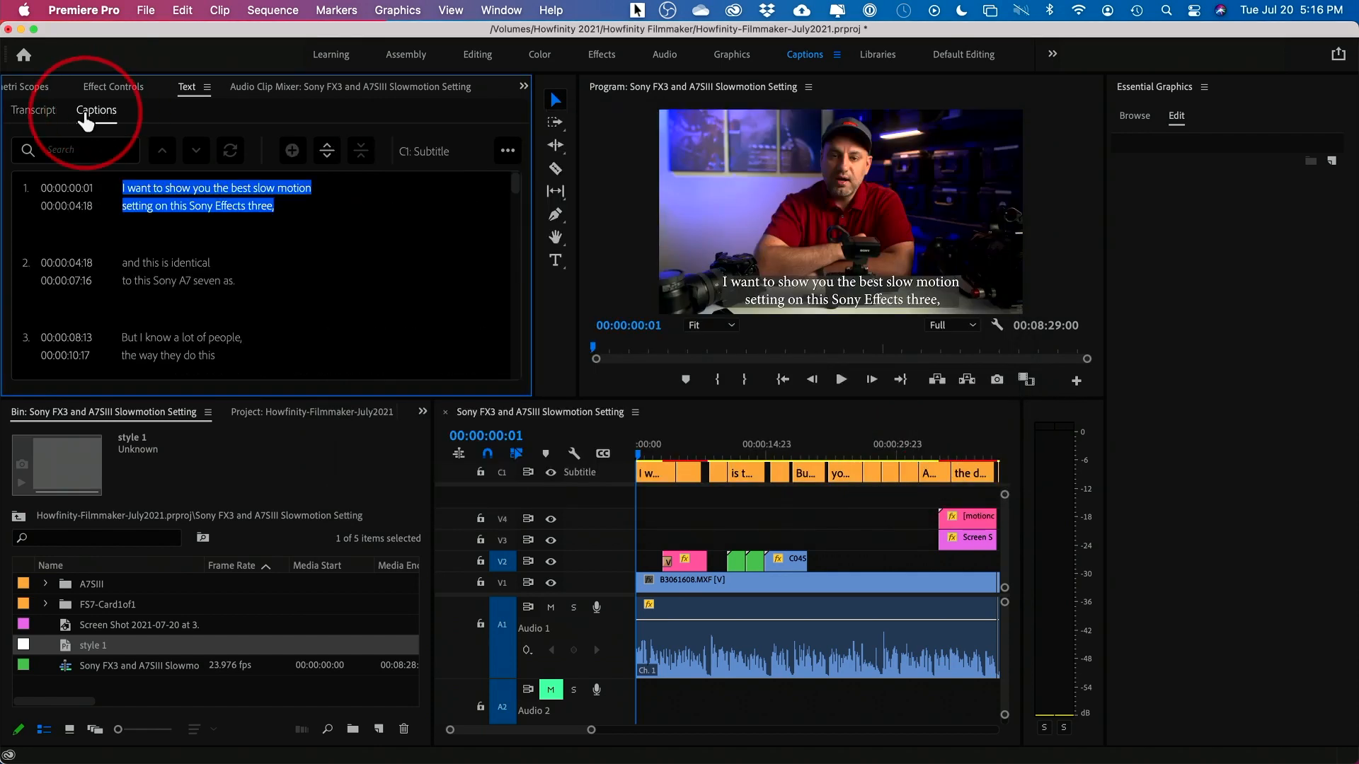
left_click(505, 155)
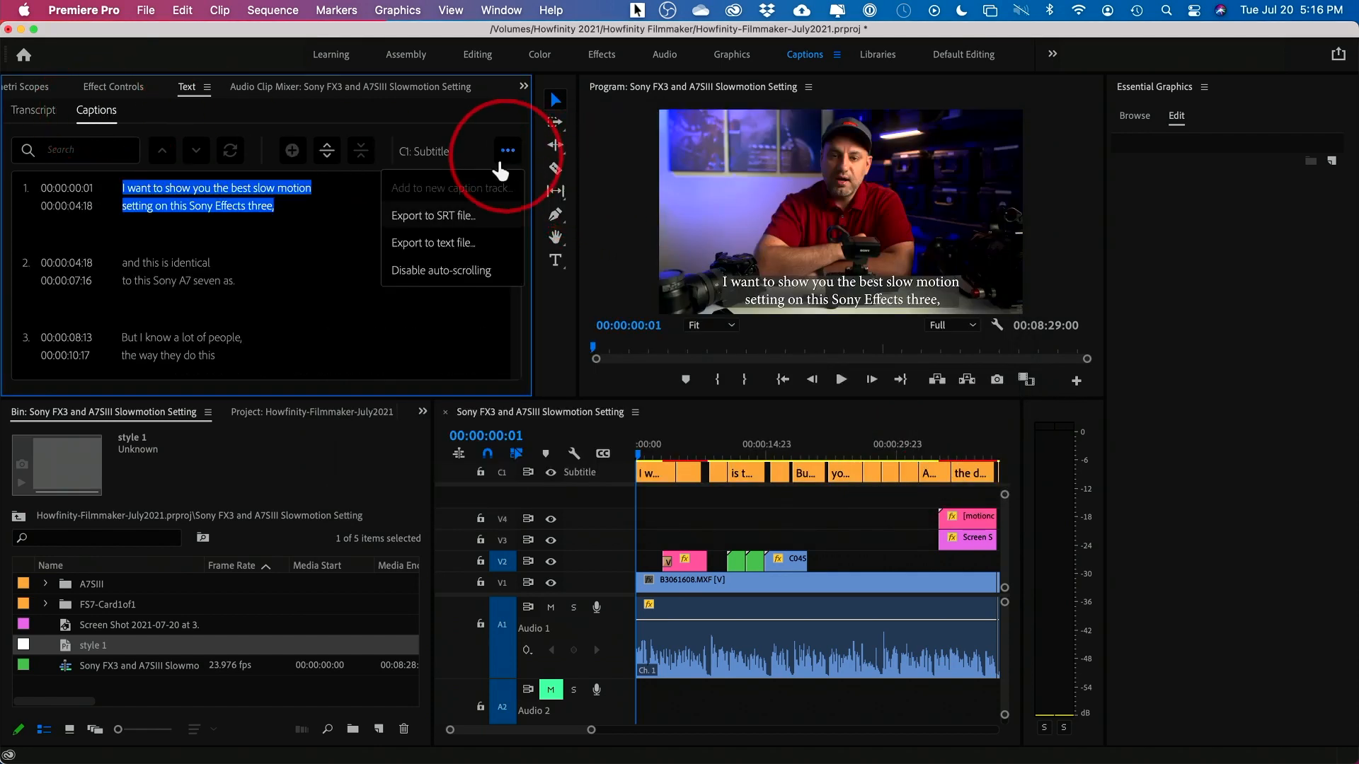